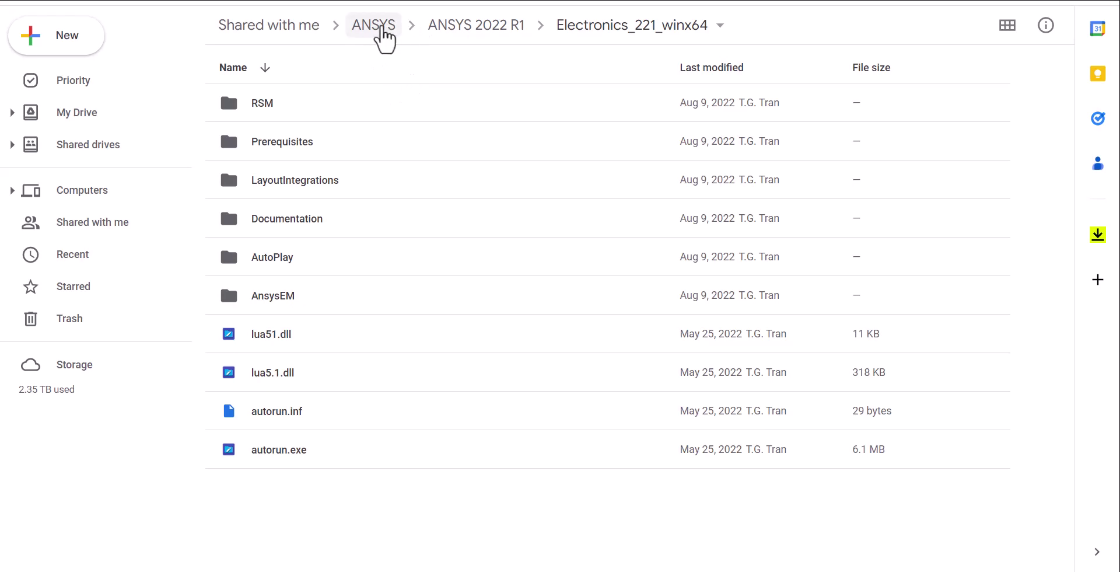
Open ANSYS 2022 R1 > Electronics_221_winx64 and download the AnsysEM folder
click(379, 26)
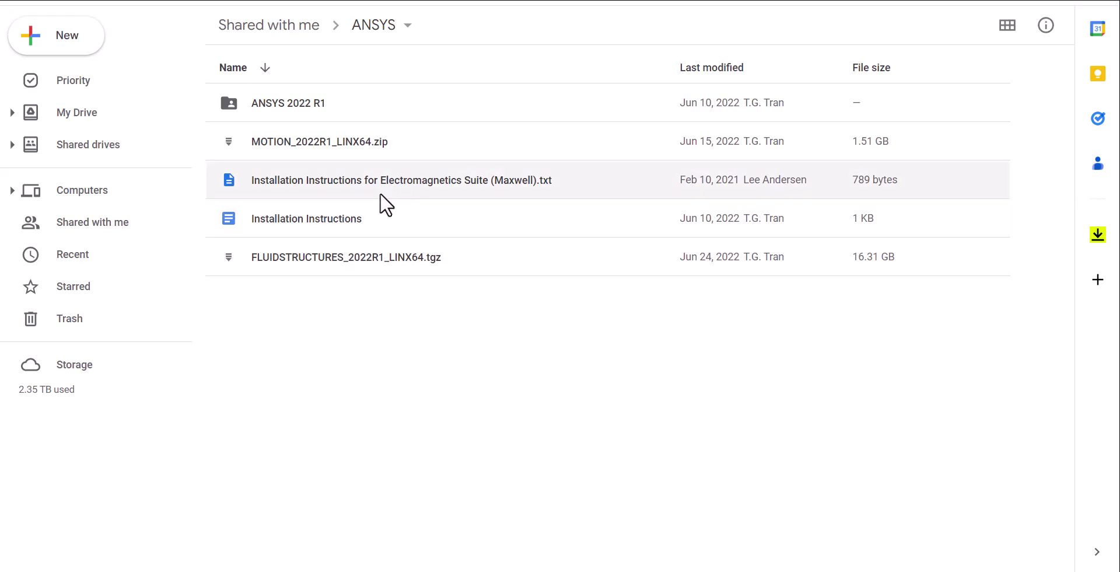
double_click(290, 107)
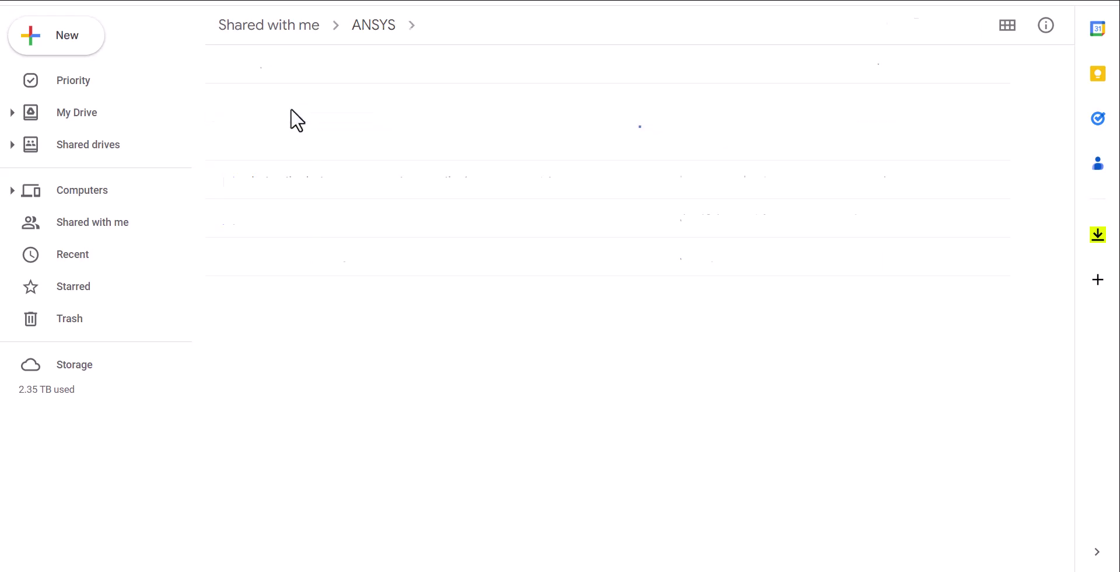
double_click(290, 107)
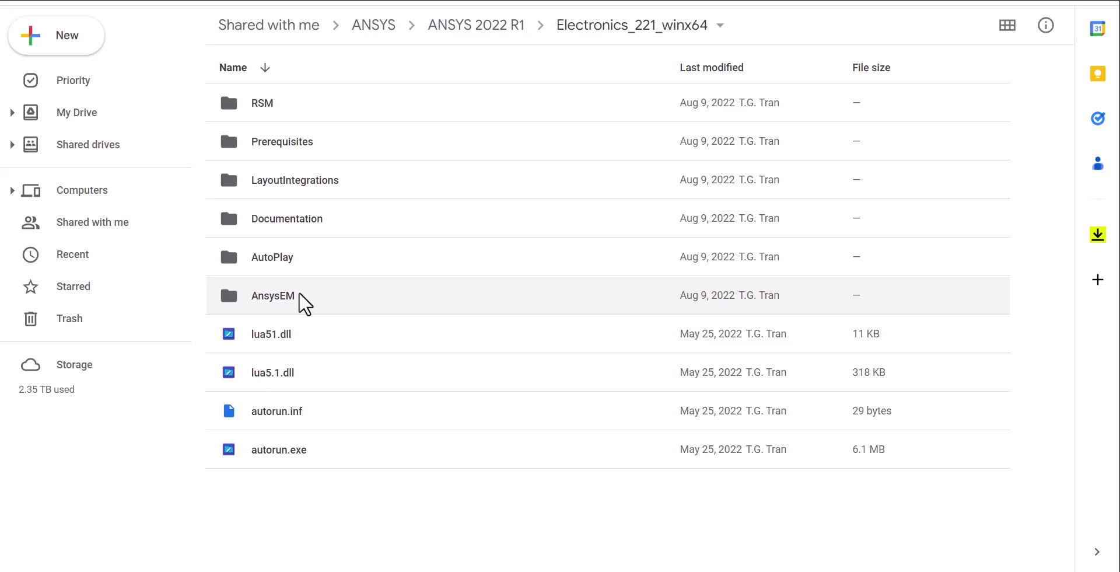
right_click(299, 293)
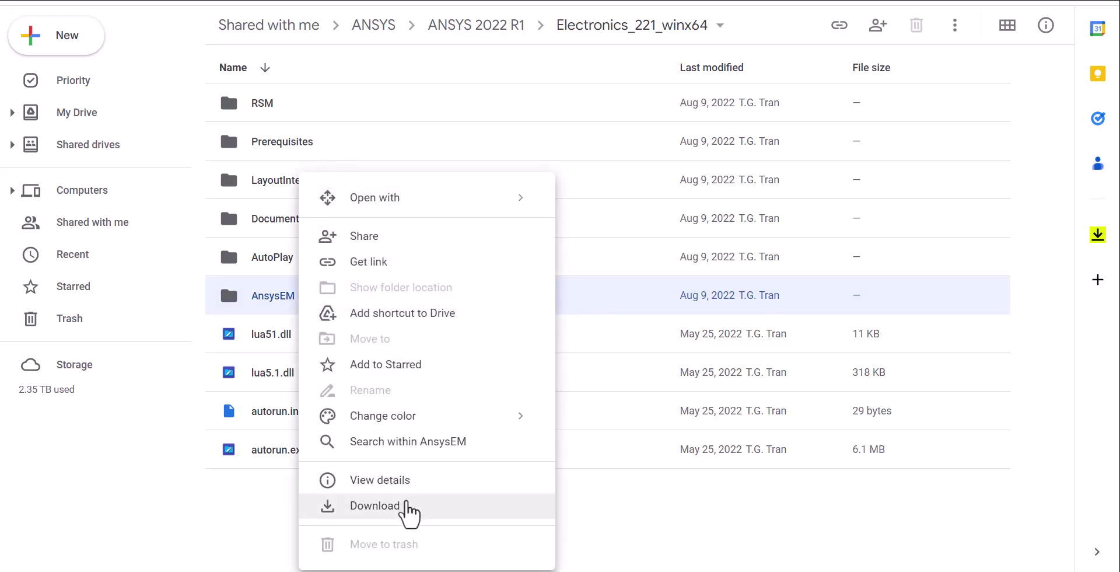
click(408, 509)
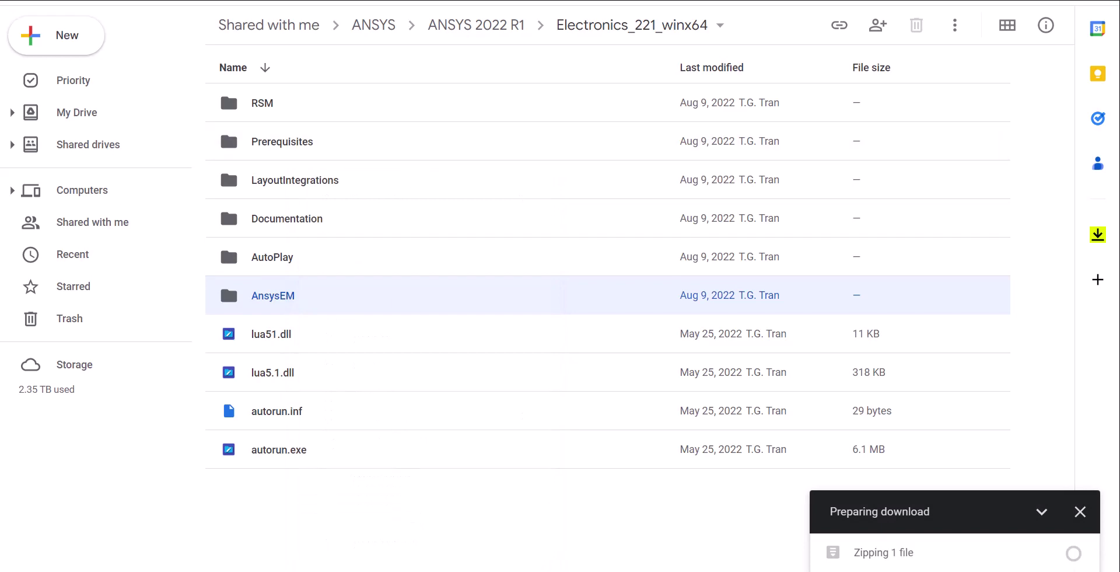
key(Escape)
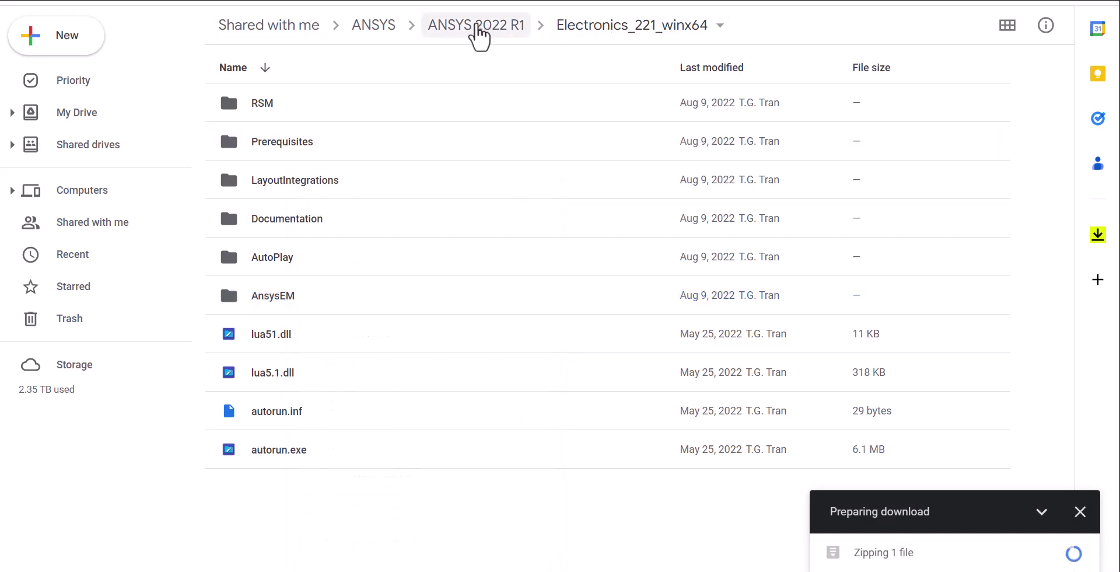
Return to the ANSYS folder and download the Maxwell installation instructions .txt file
click(476, 28)
click(385, 27)
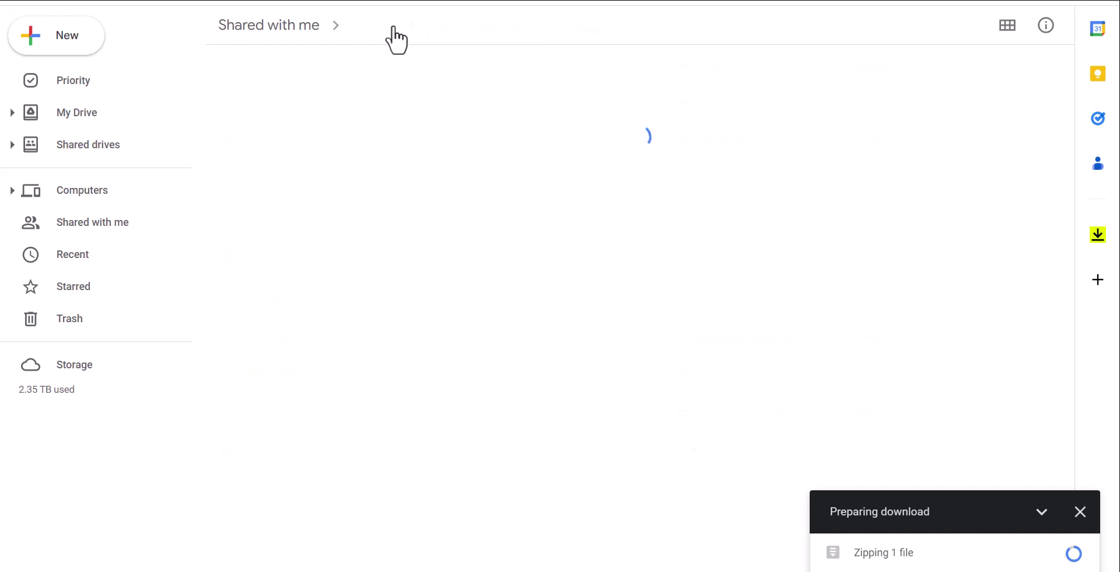
right_click(376, 181)
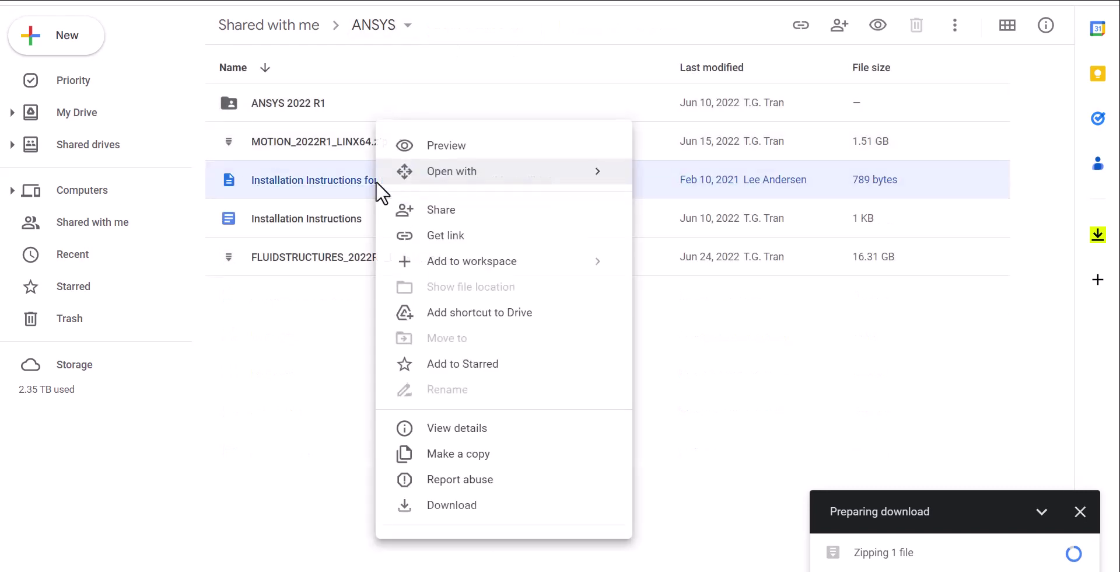
click(465, 507)
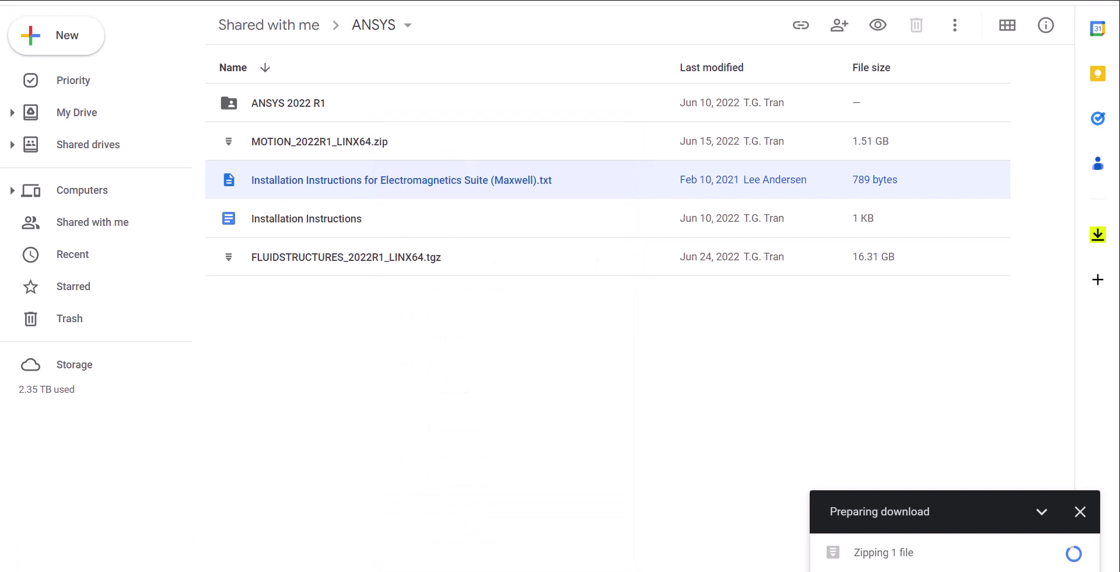
key(Escape)
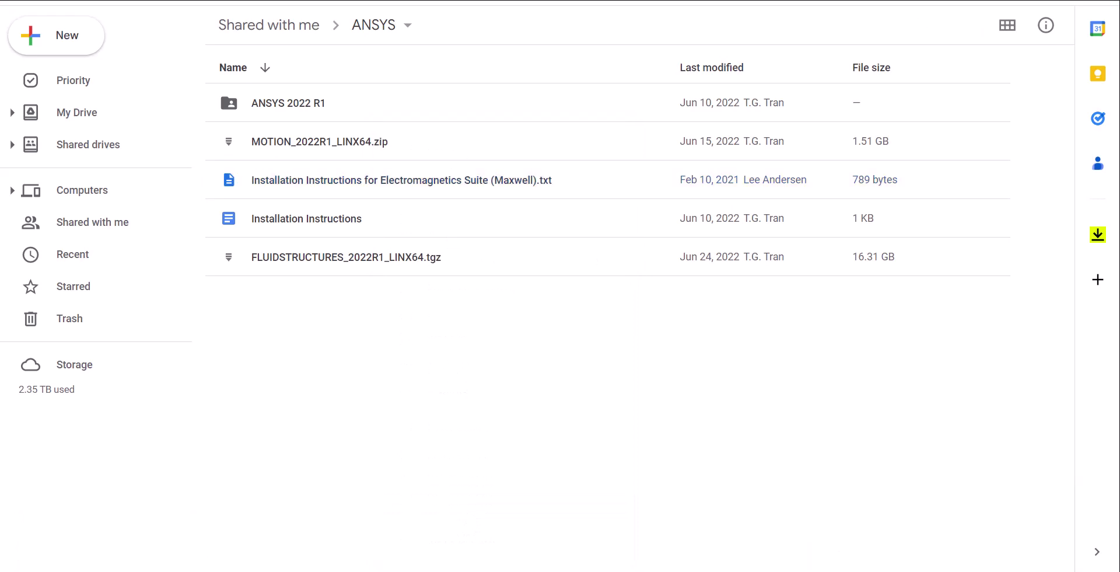
Delete data1–3.cab, setup.exe and Installation Instructions.txt from the Downloads folder
click(356, 568)
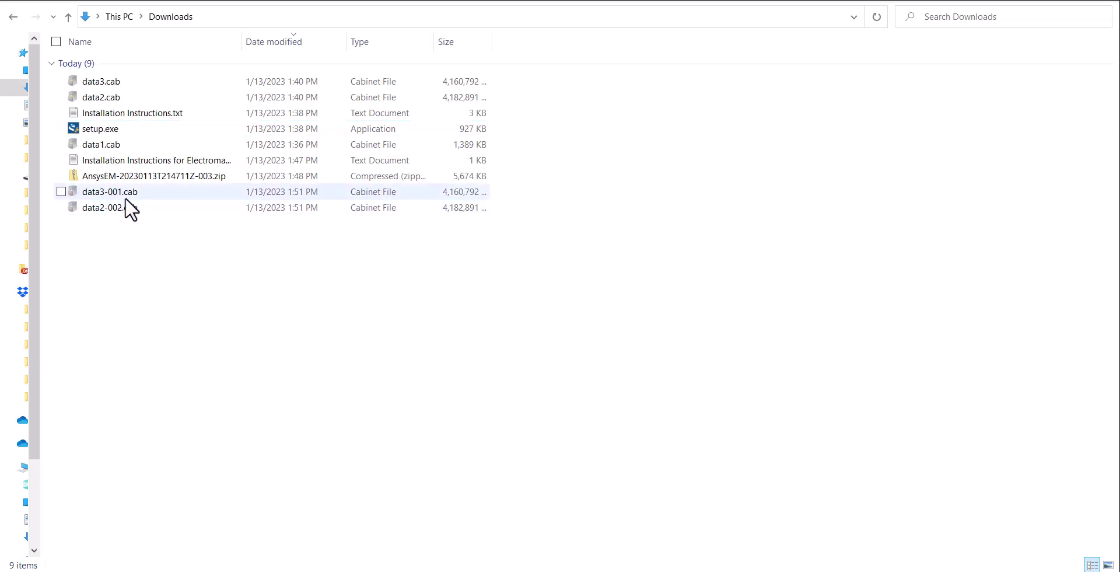
click(159, 83)
key(shift+Down)
key(shift+Down)
key(shift+Down)
key(shift+Down)
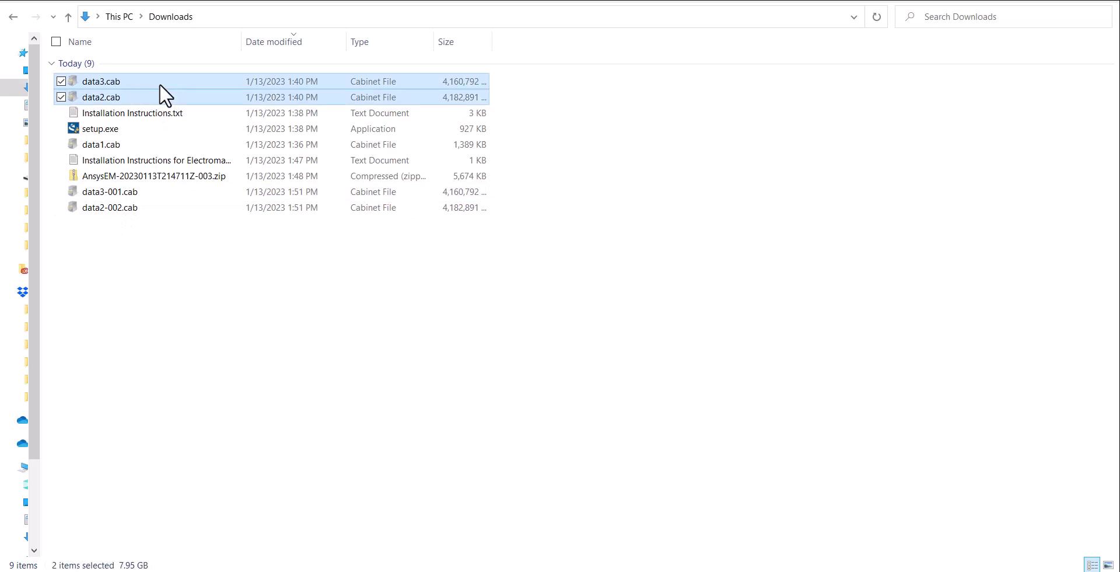
key(Delete)
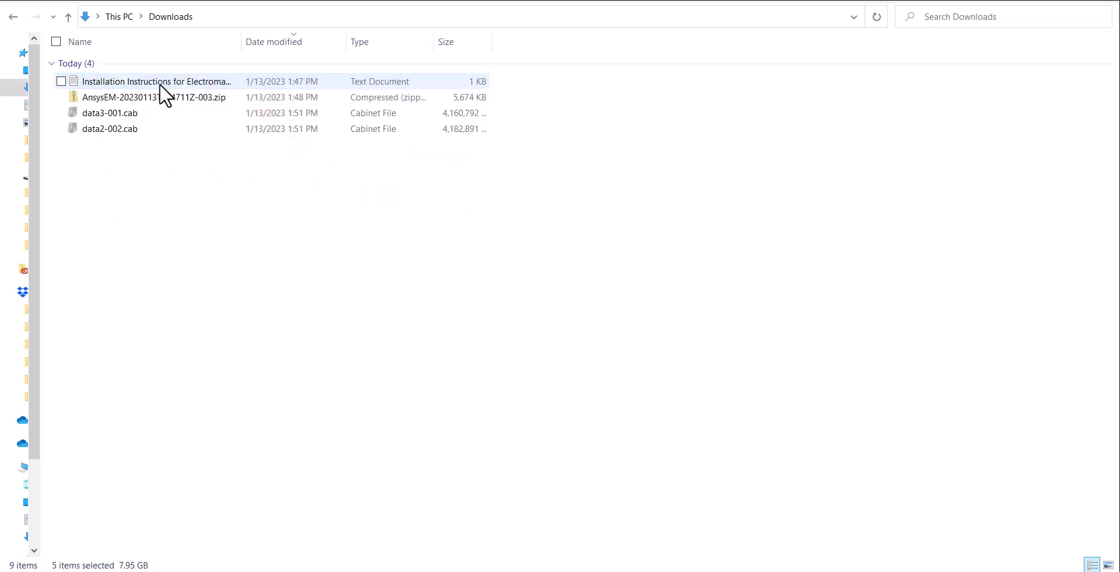
Extract AnsysEM-20230113T214711Z-003.zip into Downloads and open its AnsysEM folder with setup.exe
double_click(199, 99)
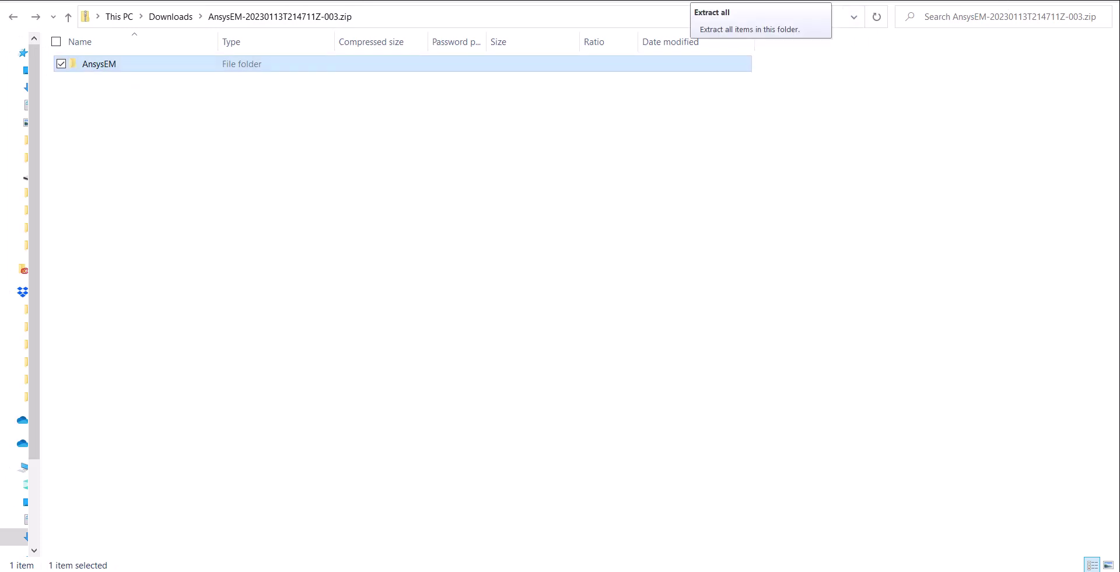
click(698, 1)
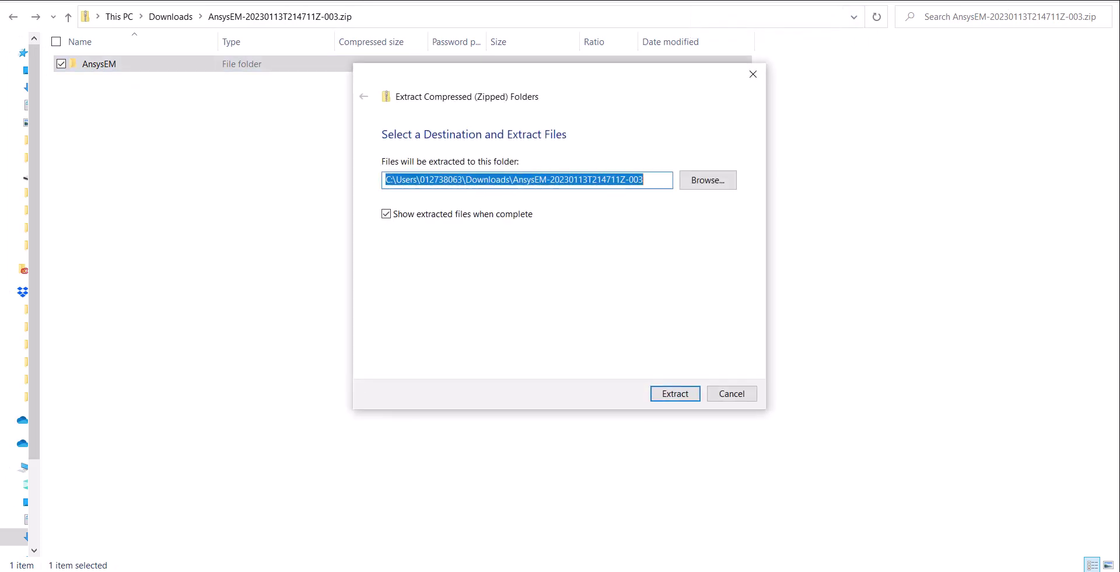
click(680, 391)
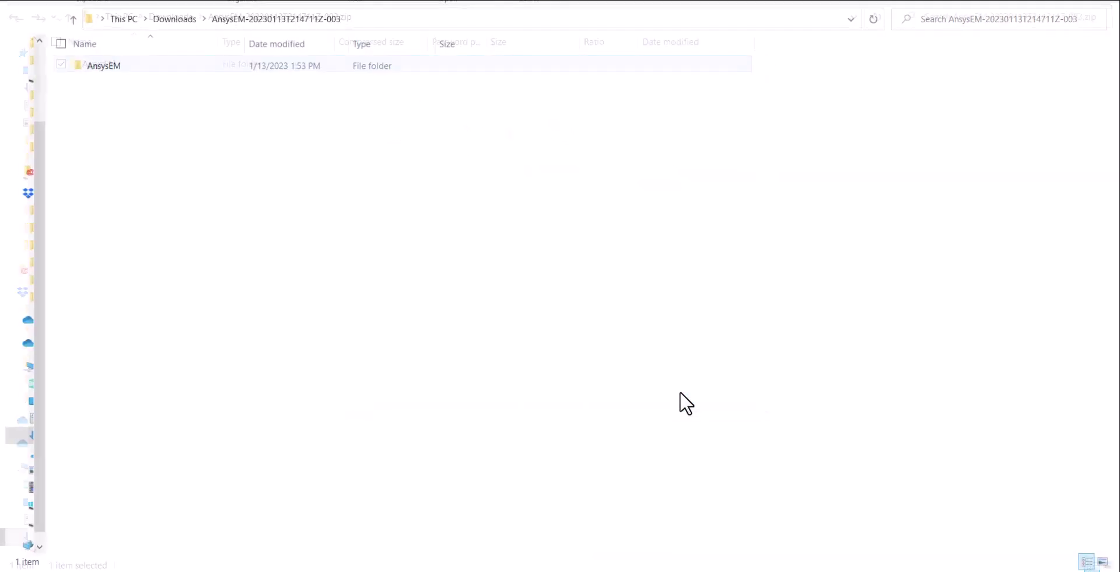
double_click(161, 66)
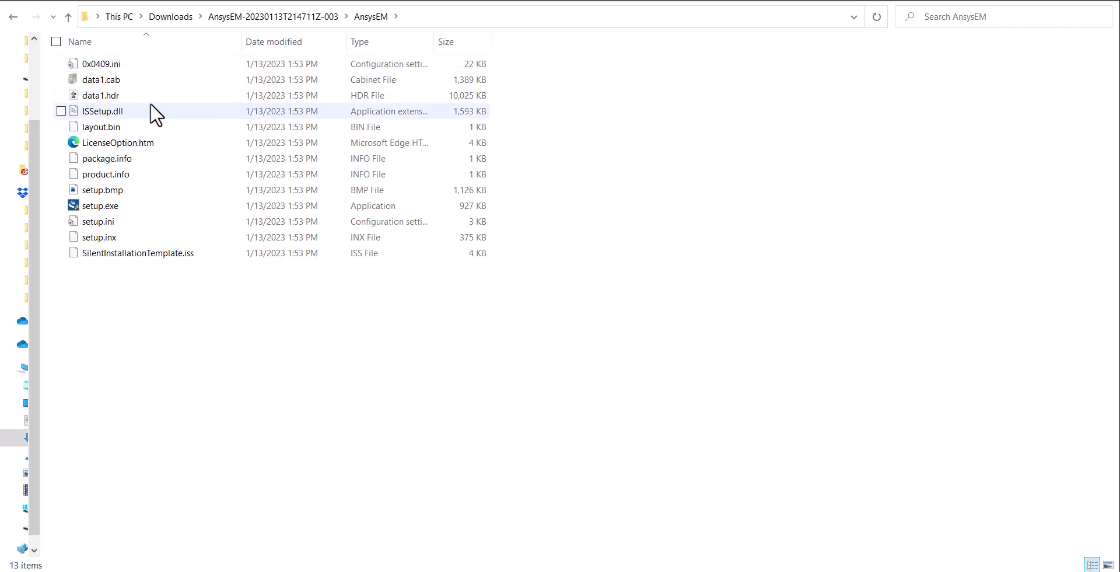
click(129, 82)
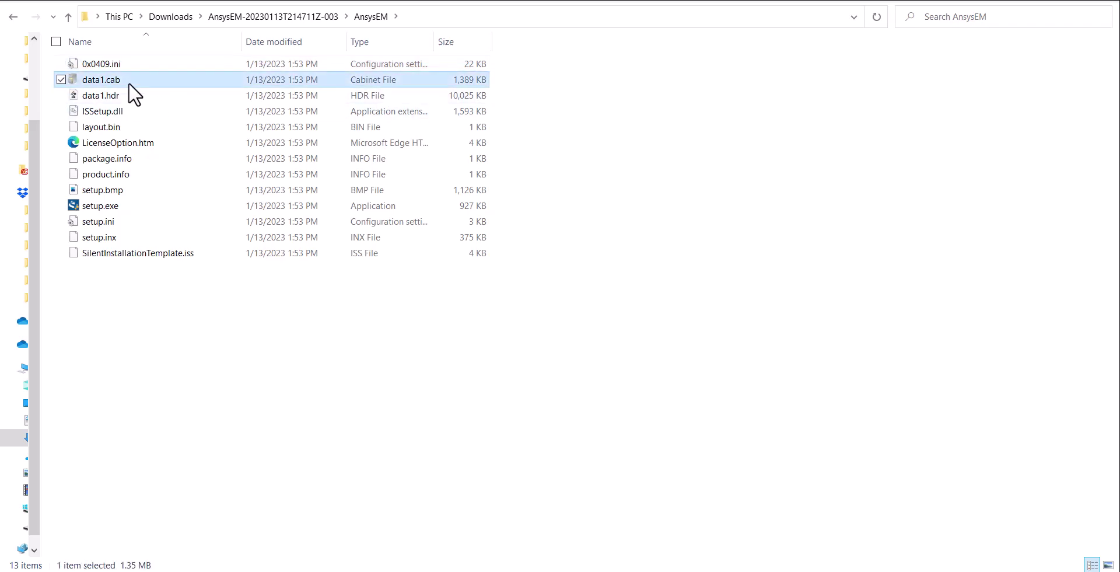
key(alt+Tab)
Browse Drive's ANSYS 2022 R1 > Electronics_221_winx64 > AnsysEM and check data1–3.cab
key(alt+Tab)
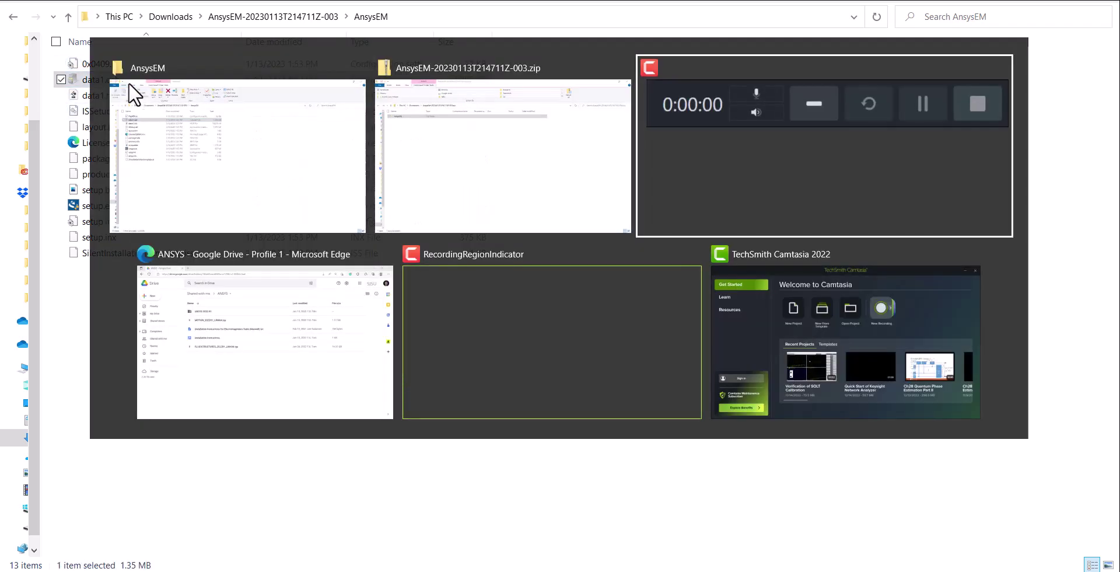
key(alt+Tab)
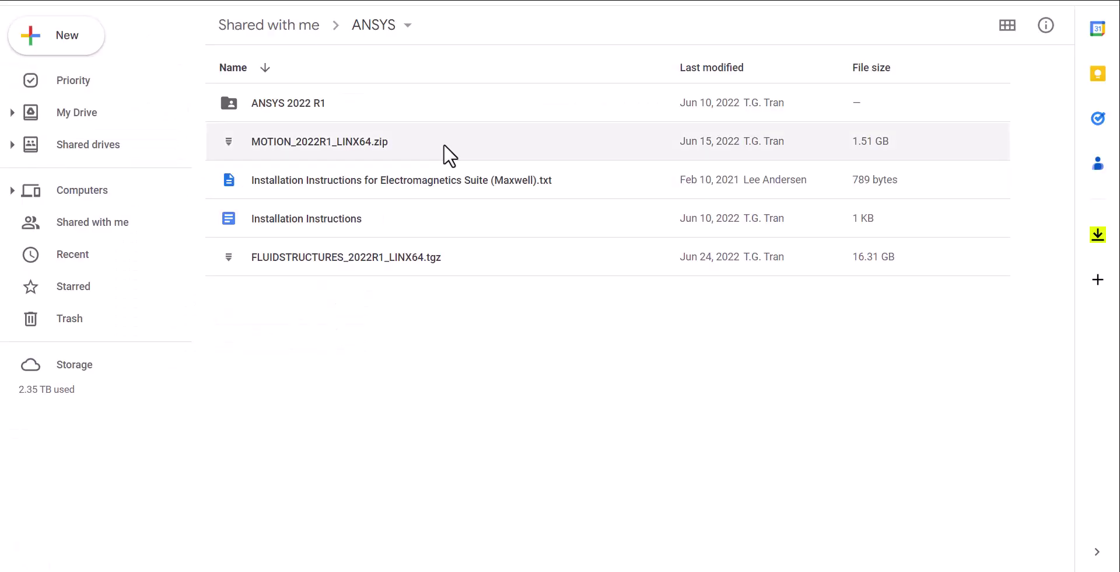
click(316, 94)
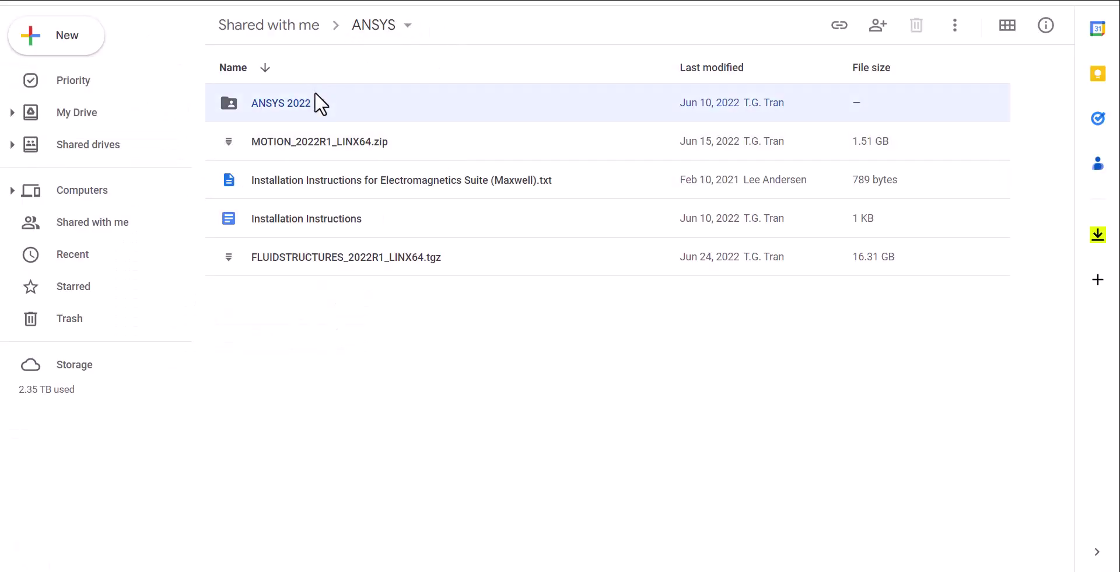
double_click(316, 94)
click(336, 101)
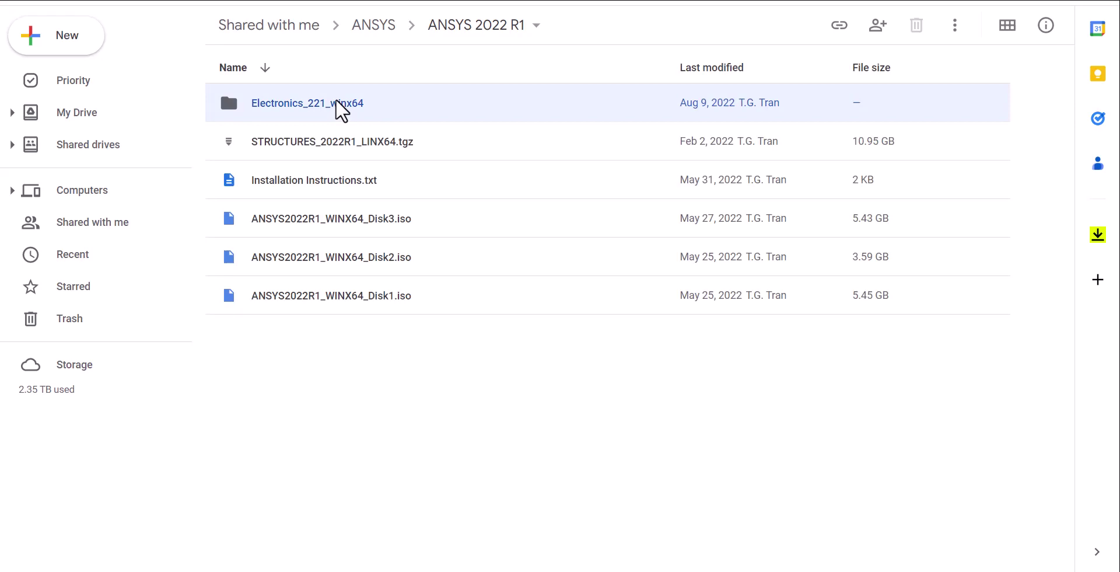
double_click(336, 101)
click(324, 299)
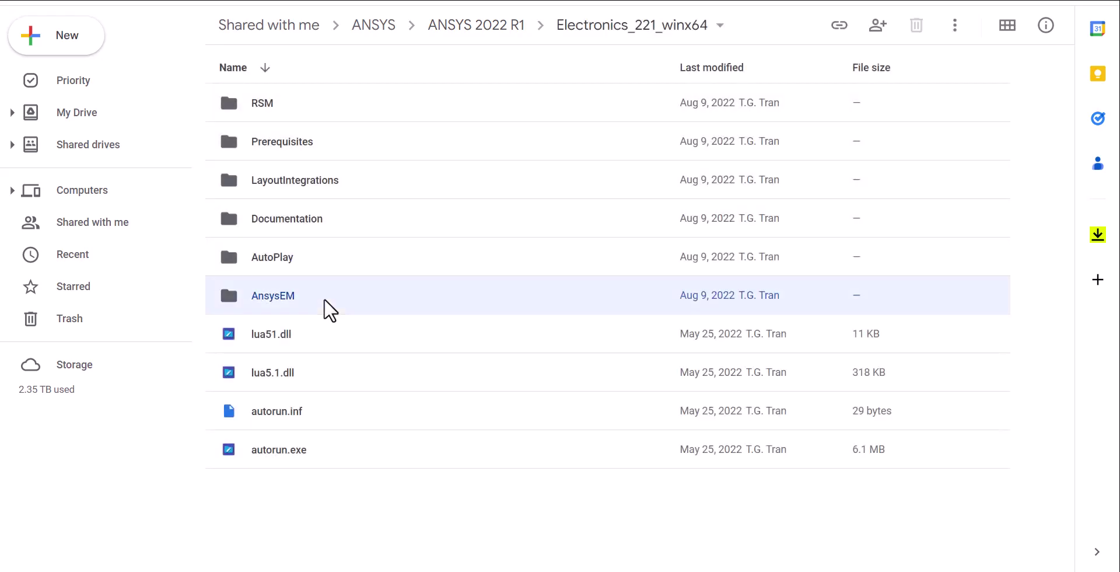
double_click(324, 298)
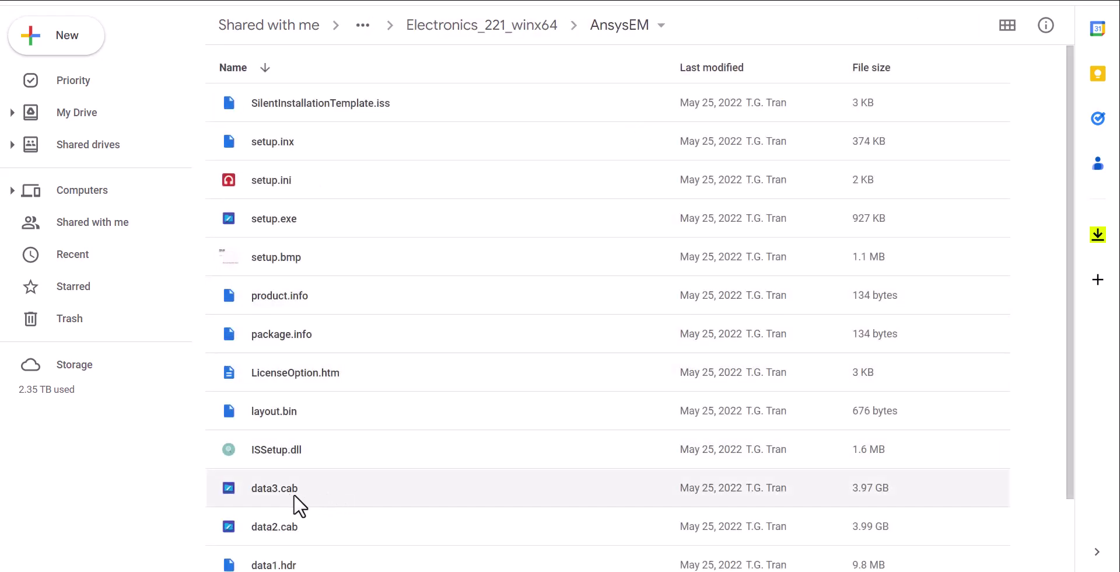
click(286, 492)
click(286, 532)
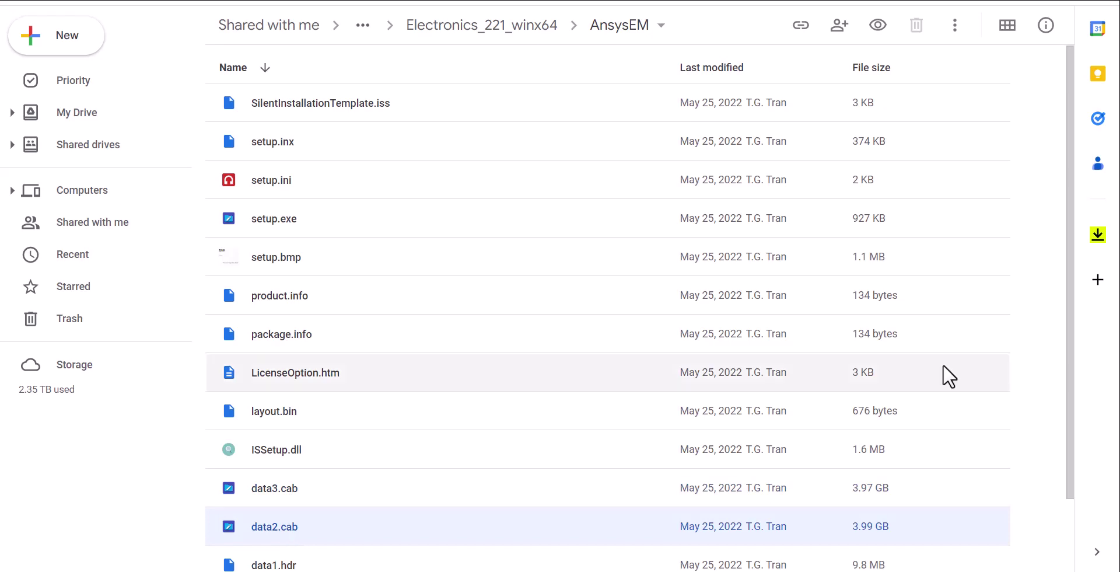
scroll(1073, 363, down, 2)
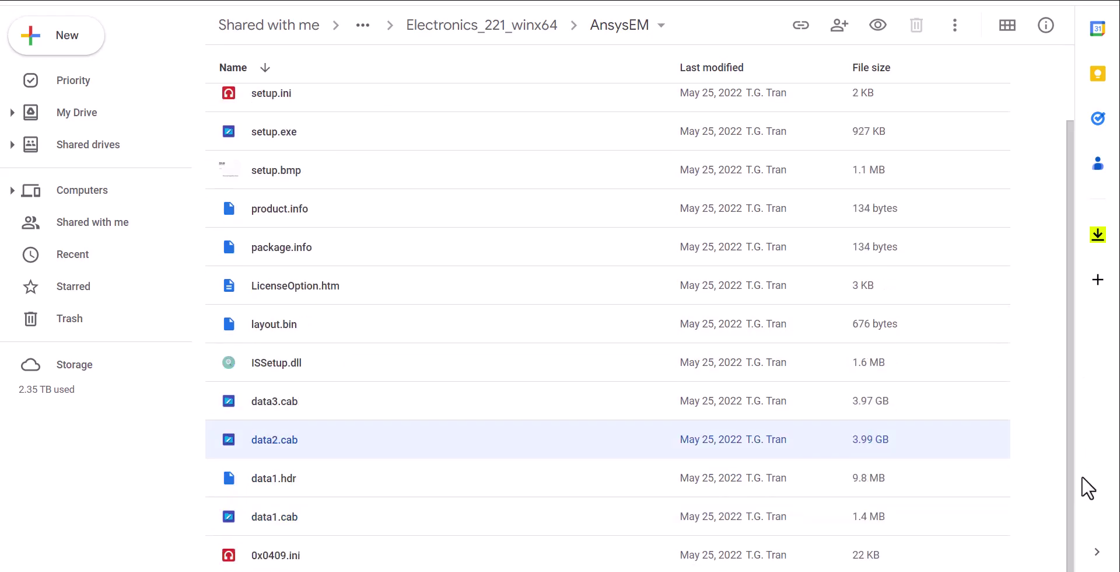
click(461, 516)
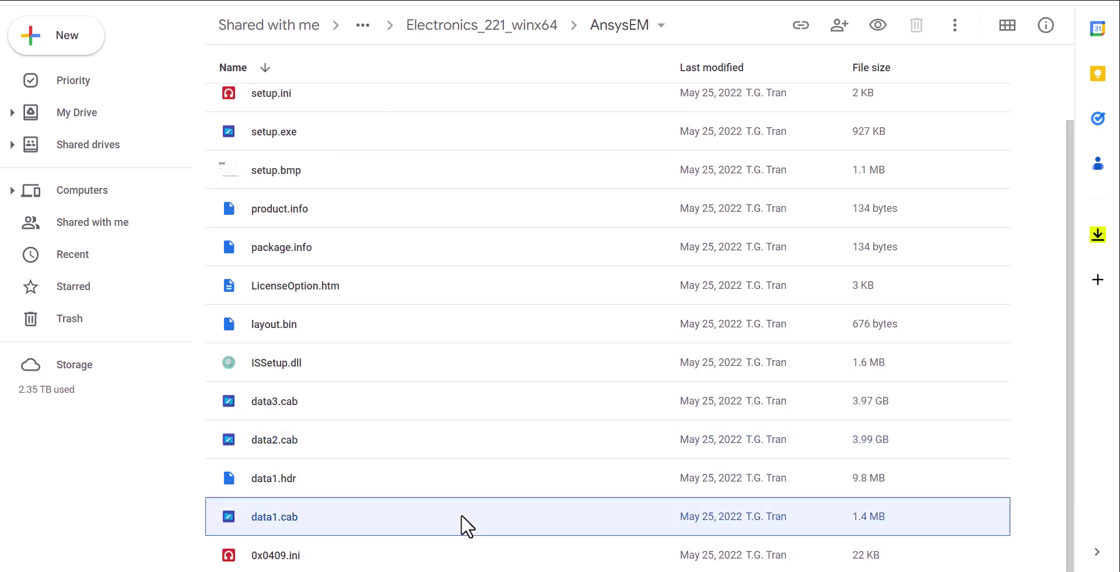
Move data2-002.cab and data3-001.cab from Downloads into the extracted AnsysEM setup folder
key(alt+Tab)
key(alt+Tab)
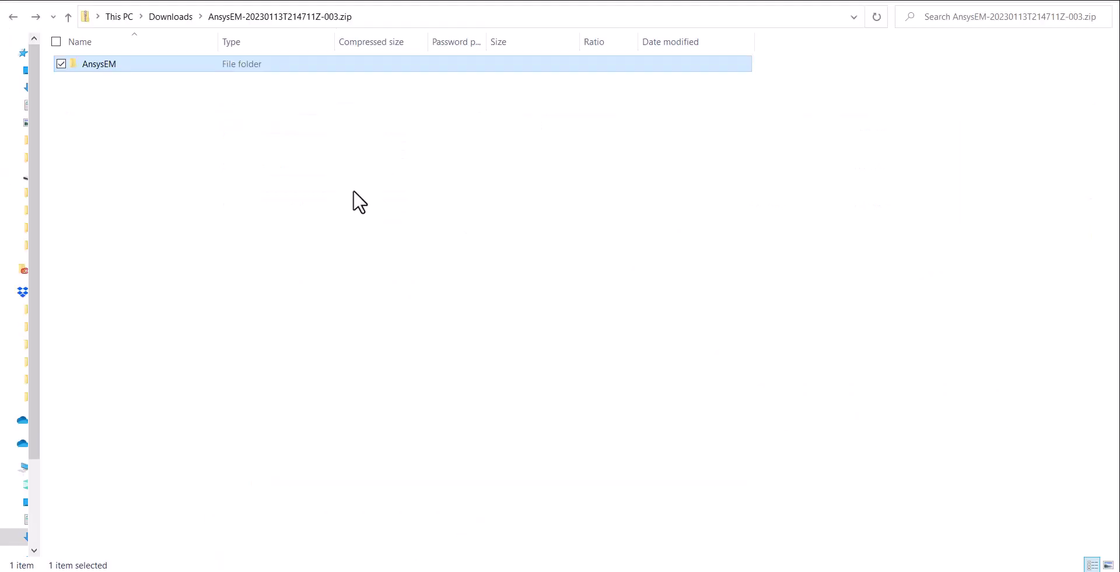
key(alt+Tab)
key(alt+Tab)
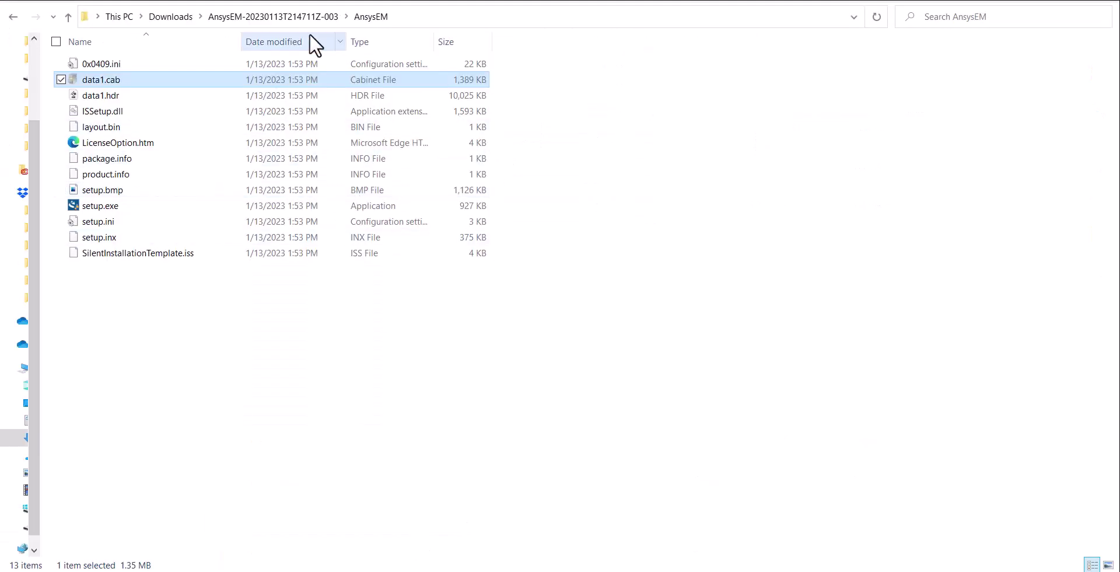
key(alt+Left)
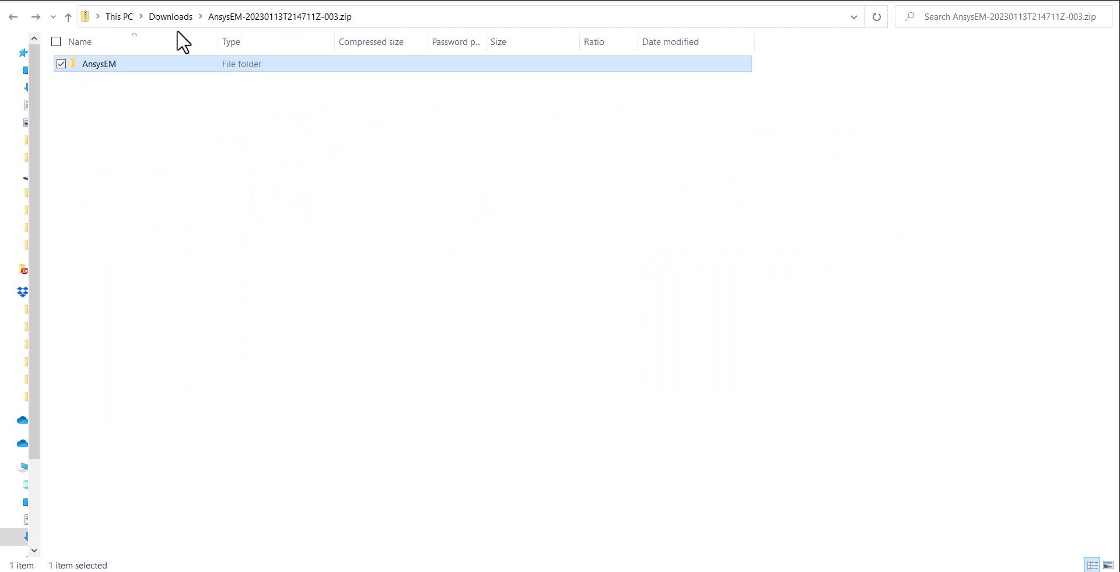
click(13, 17)
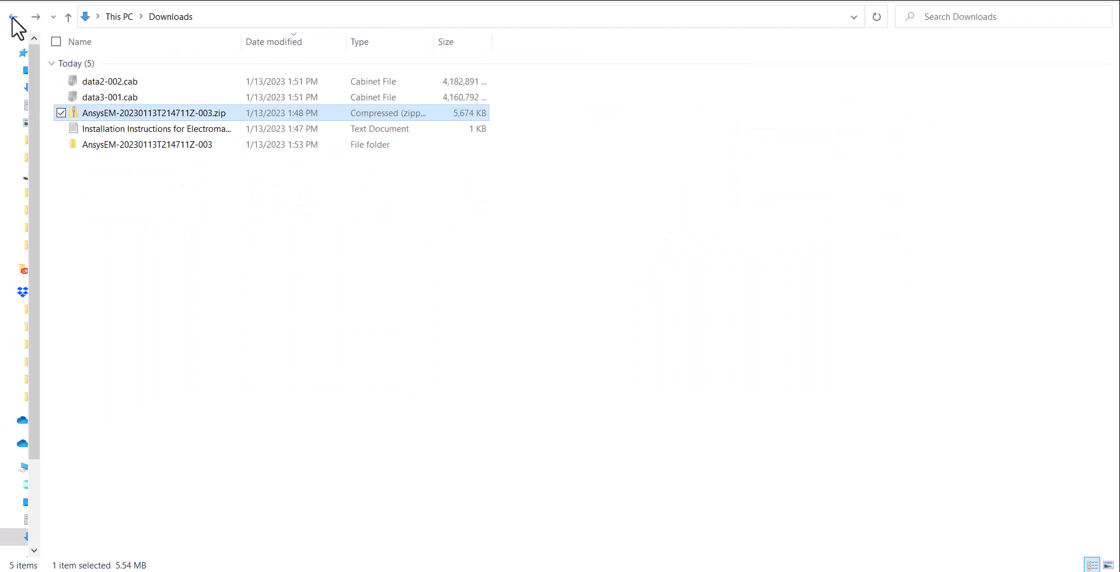
click(186, 86)
key(shift+Down)
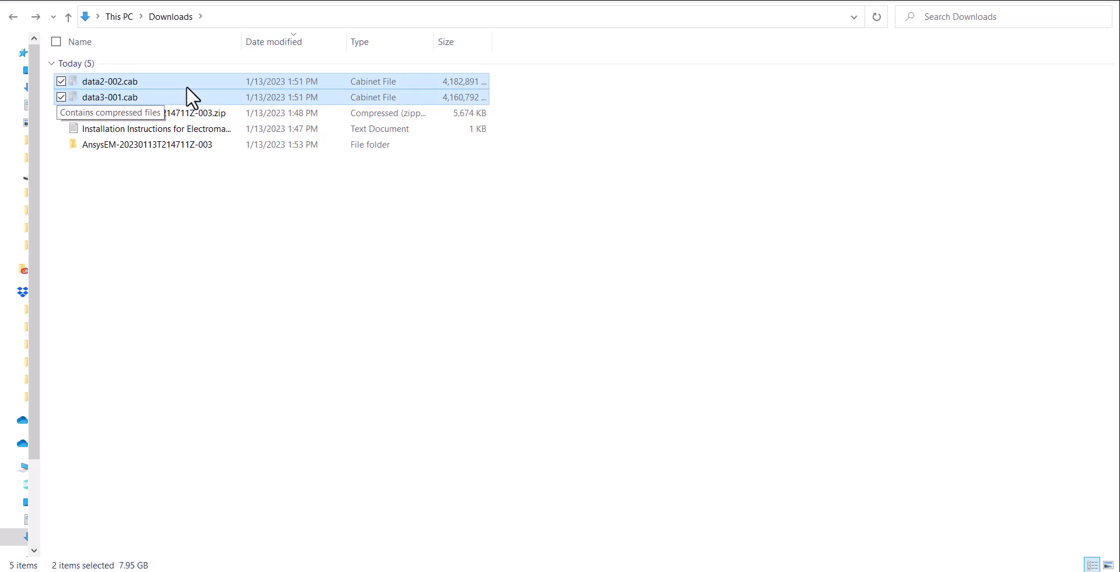
key(alt+Tab)
click(232, 342)
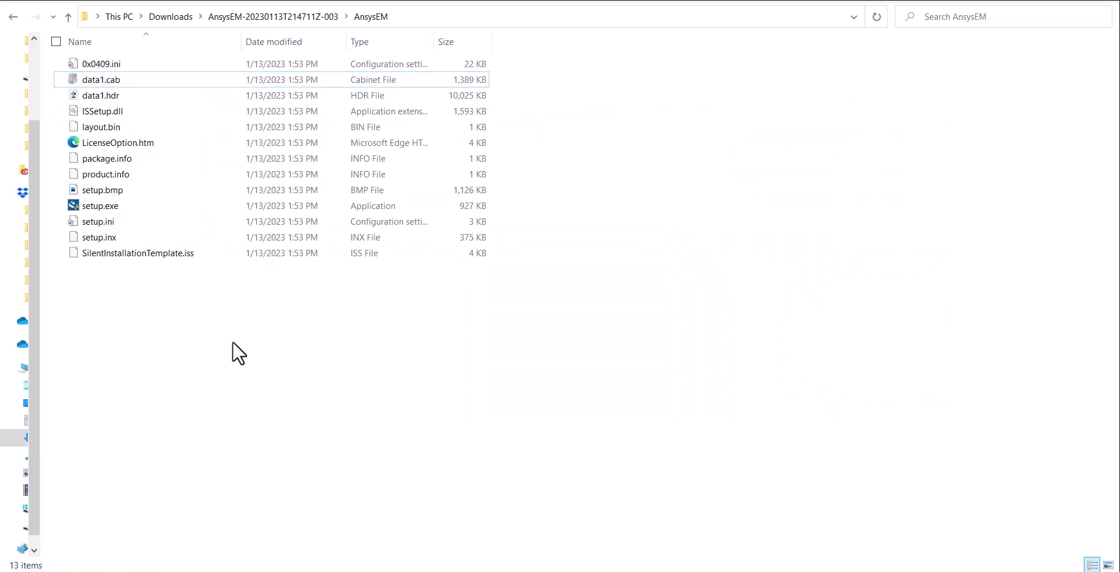
key(ctrl+v)
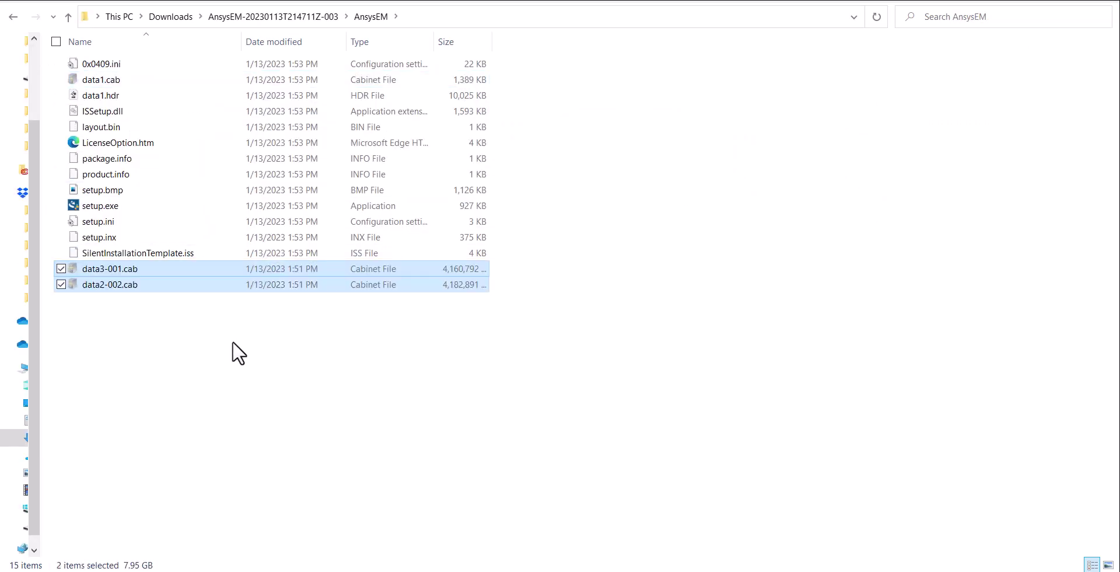
Rename the moved cabinet files to data2.cab and data3.cab, removing their suffixes
click(138, 273)
click(96, 278)
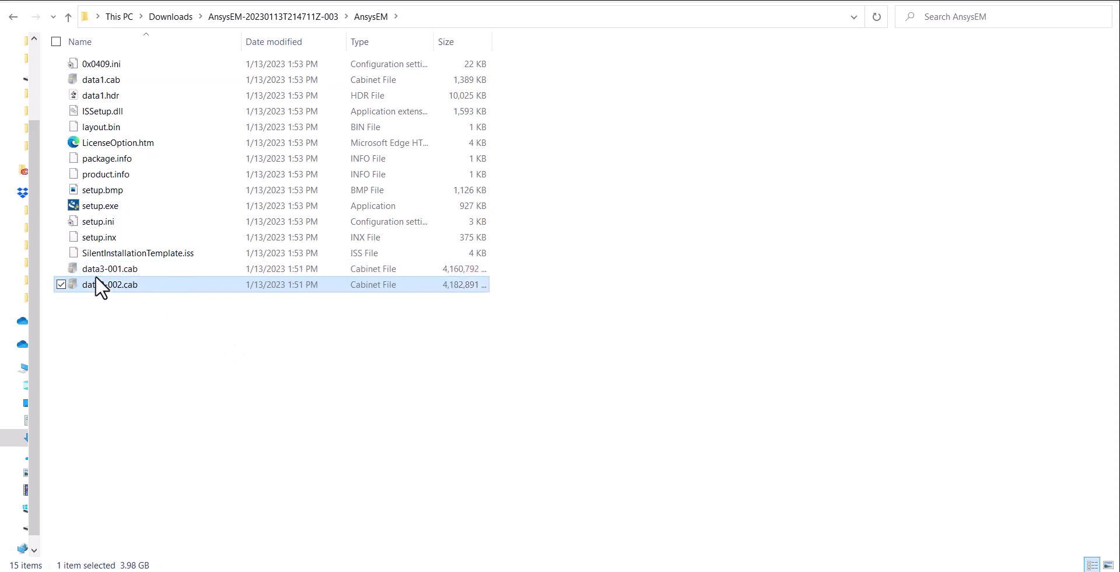
click(96, 278)
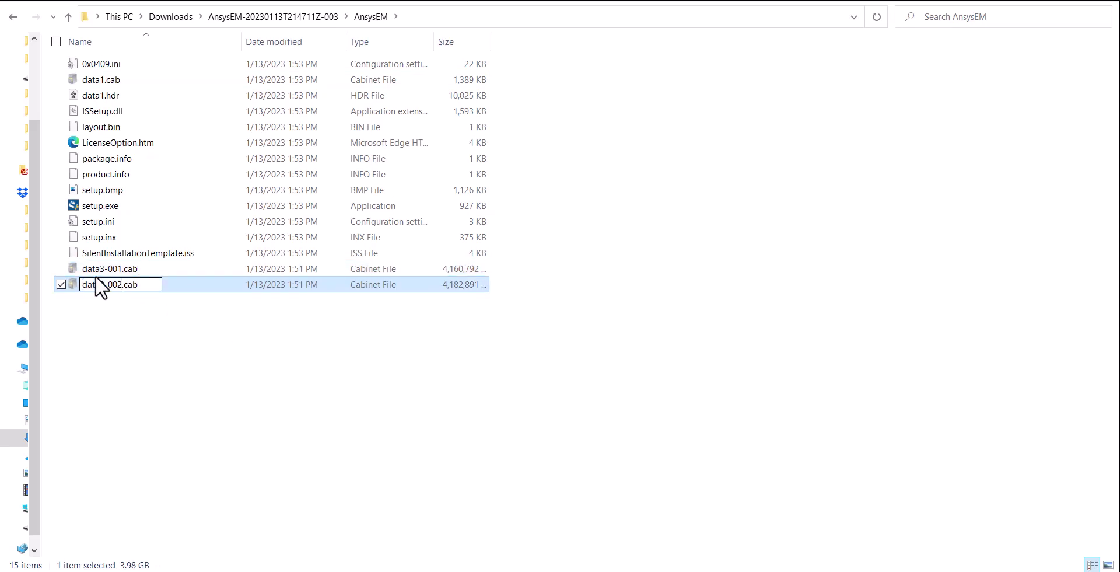
key(BackSpace)
key(BackSpace)
key(BackSpace)
key(BackSpace)
key(Return)
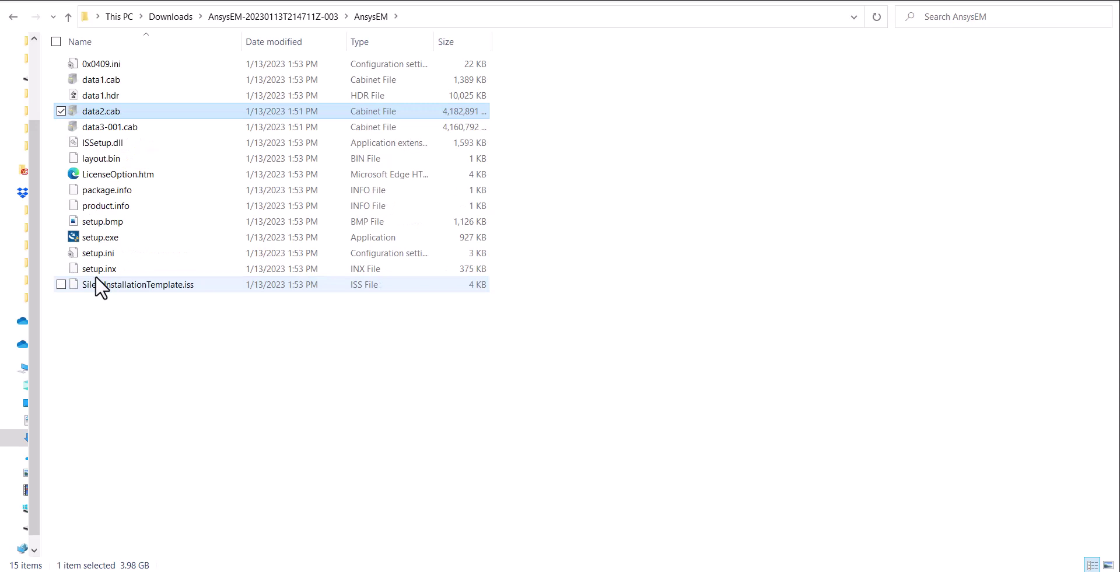
click(120, 126)
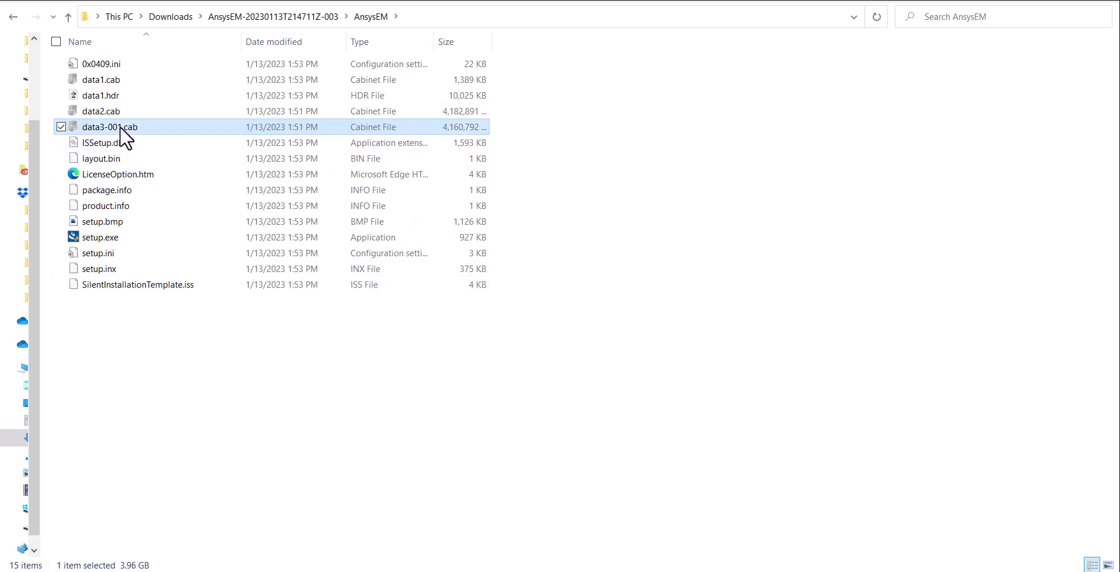
click(120, 127)
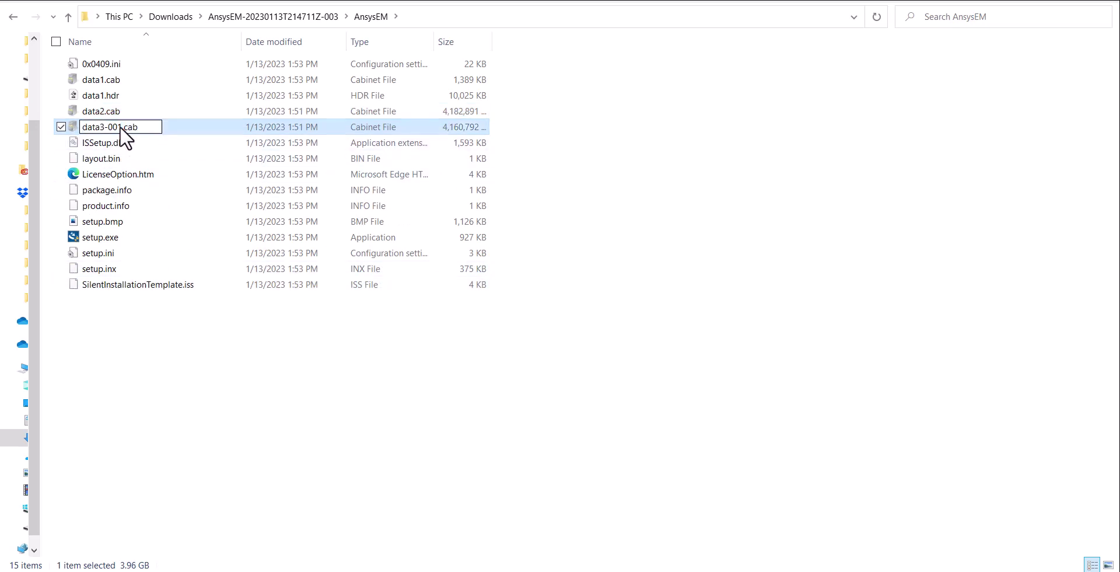
key(BackSpace)
key(BackSpace)
key(BackSpace)
key(BackSpace)
key(Return)
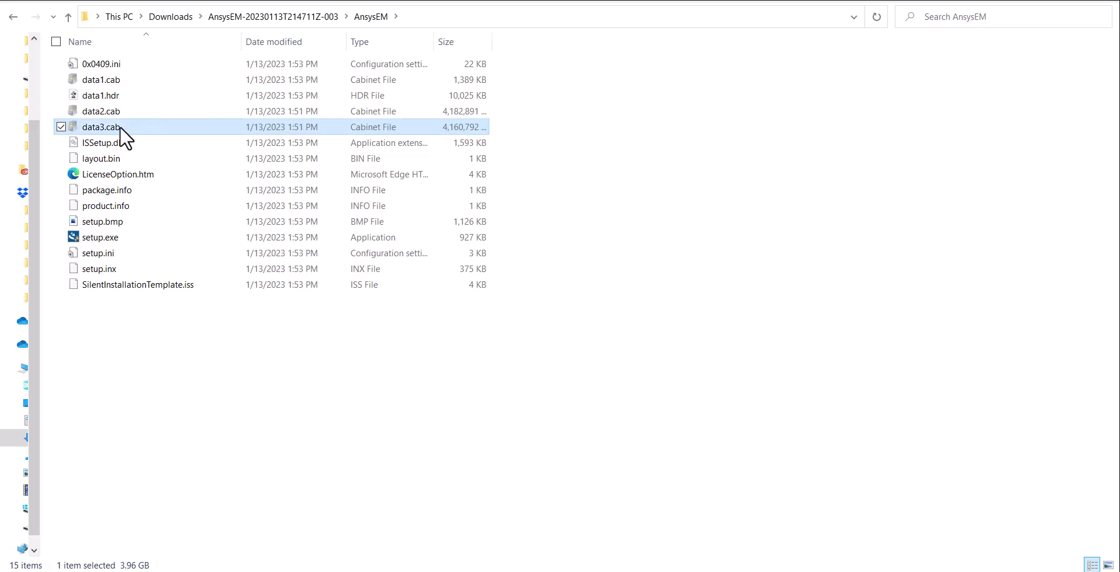
Run setup.exe, accept the agreement, keep default paths and library, and skip 2022 R1 integration
click(200, 236)
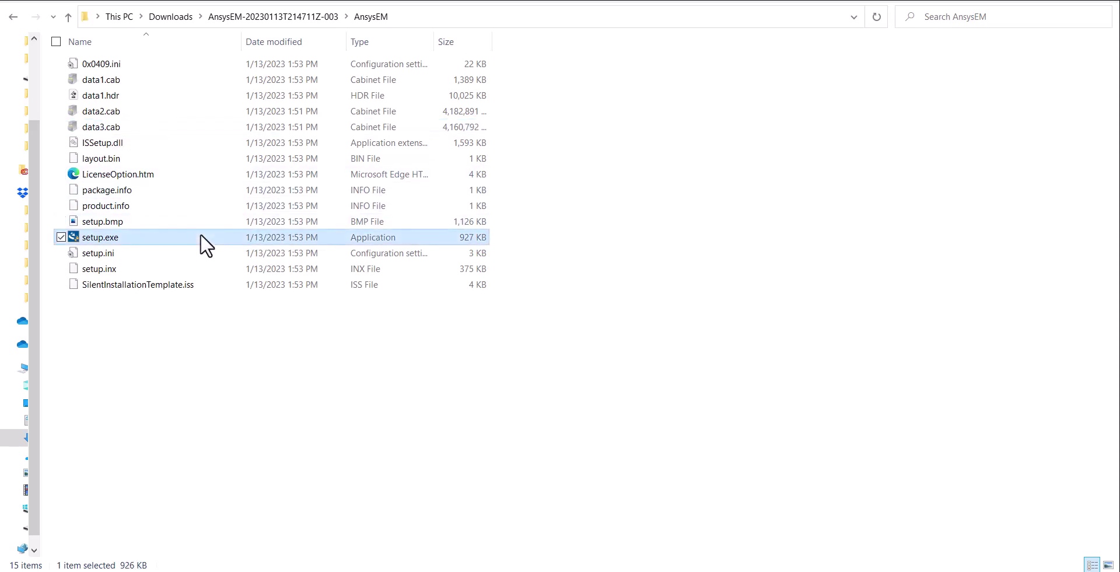
double_click(201, 237)
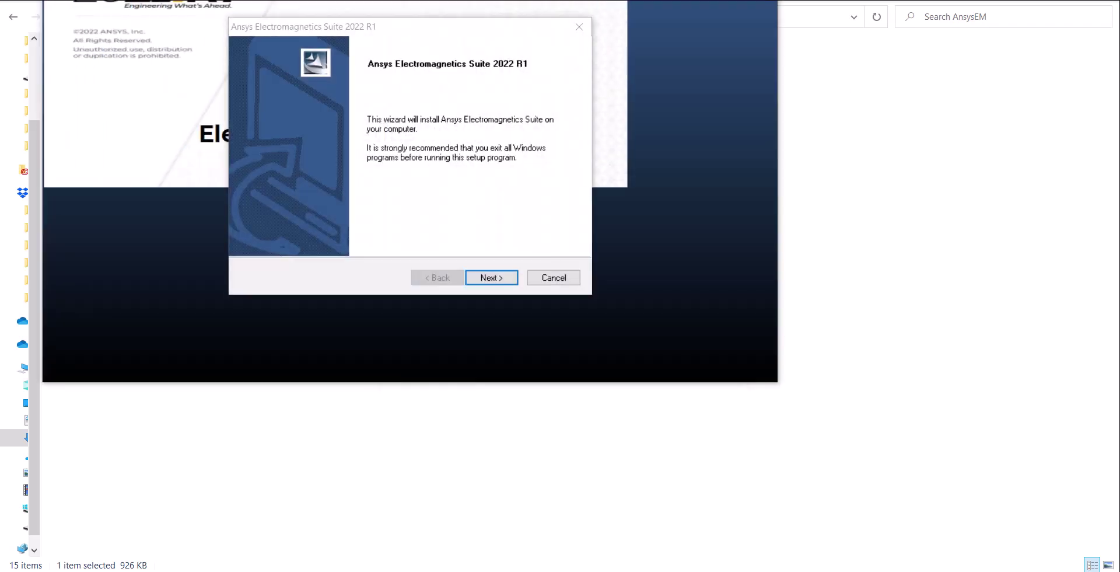
click(499, 277)
click(505, 276)
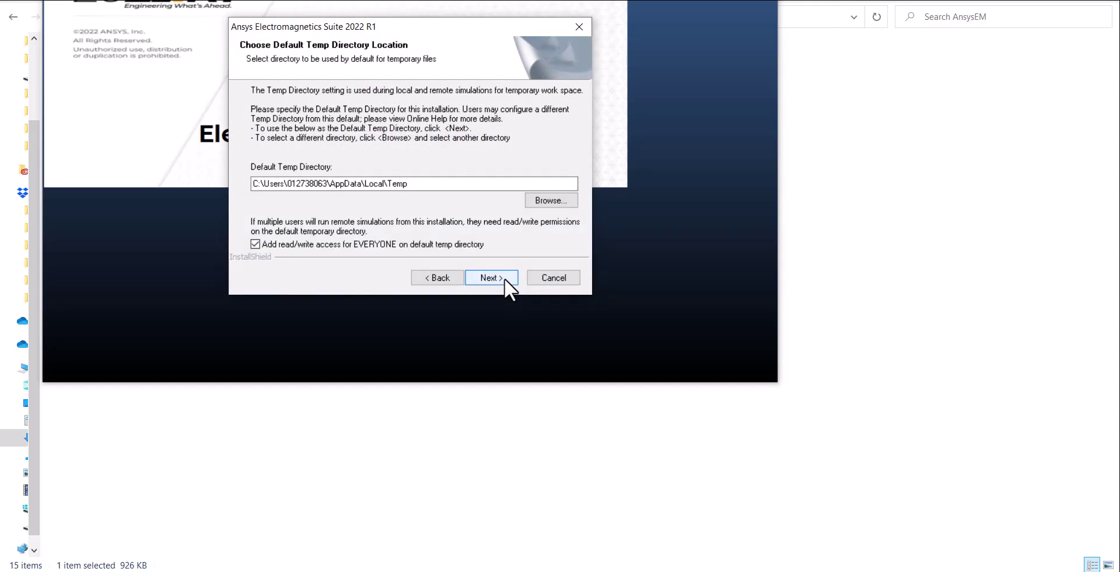
click(504, 278)
click(504, 278)
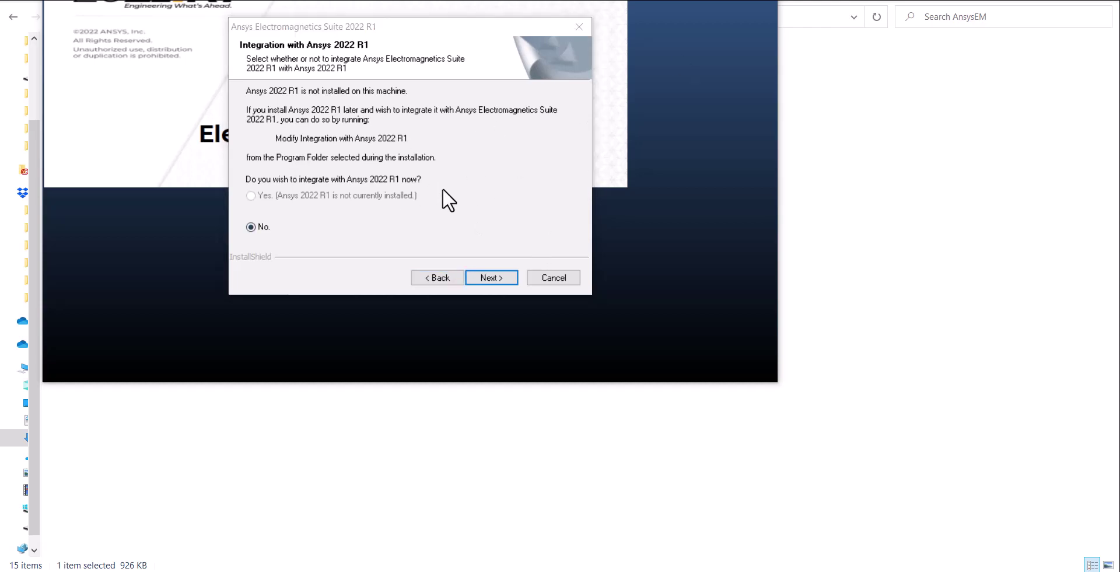
click(495, 275)
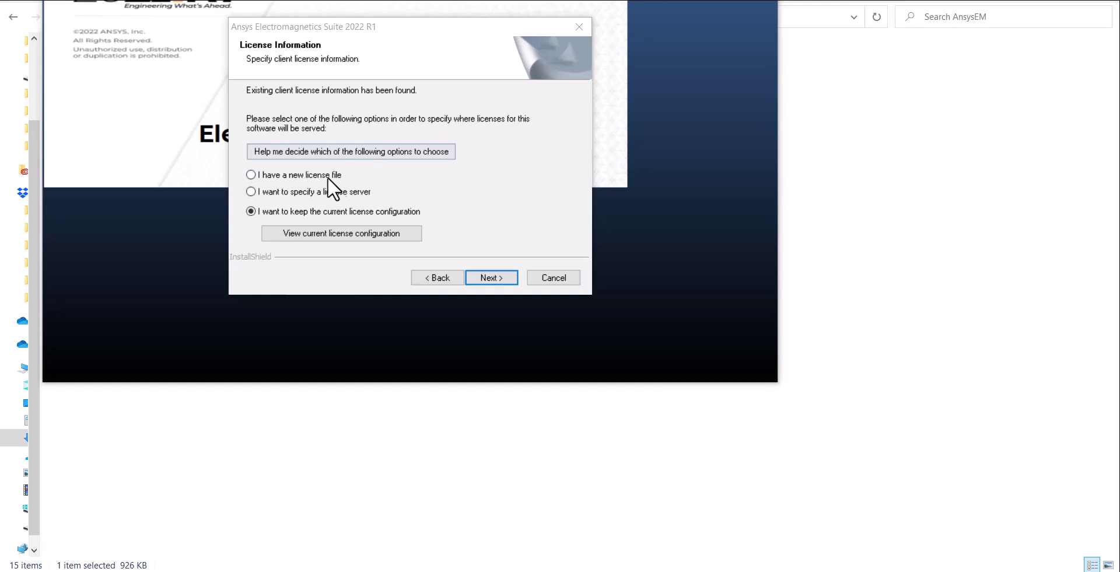
Choose to specify a license server and fill Server 1 from the installation instructions file
click(309, 193)
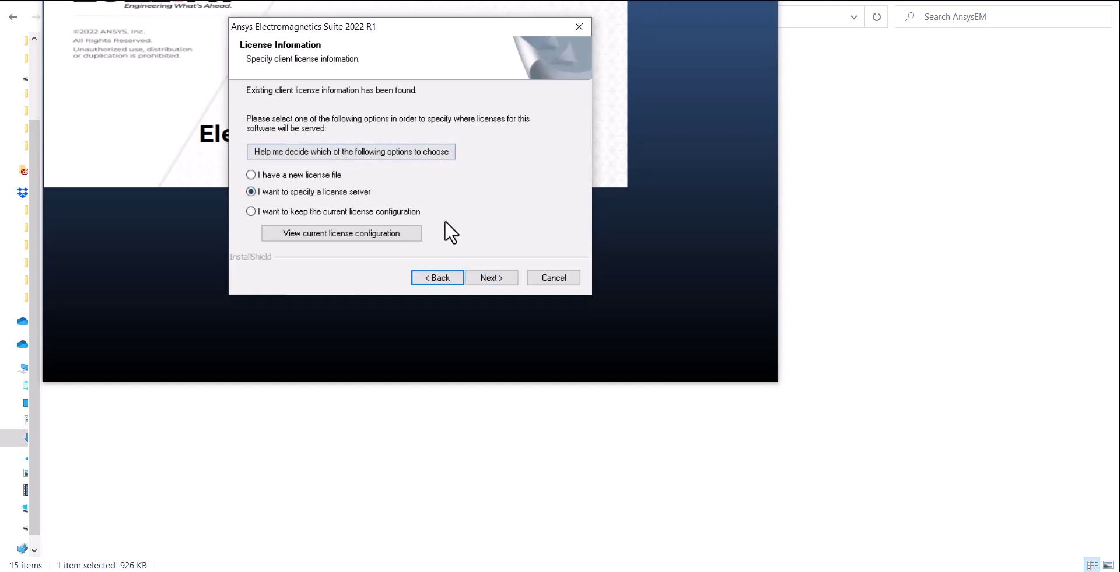
click(489, 277)
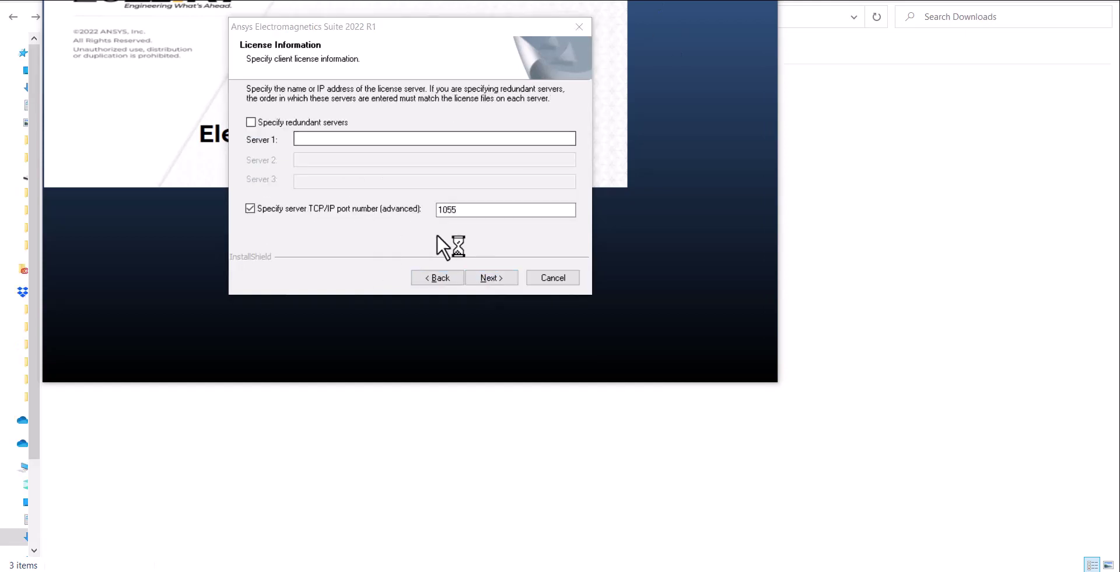
click(394, 139)
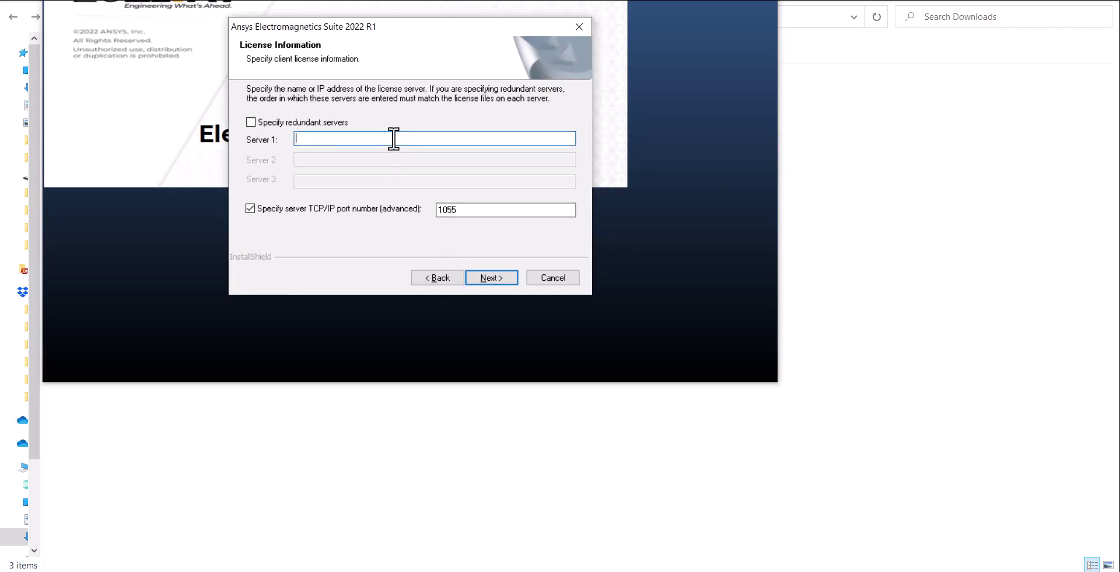
click(433, 534)
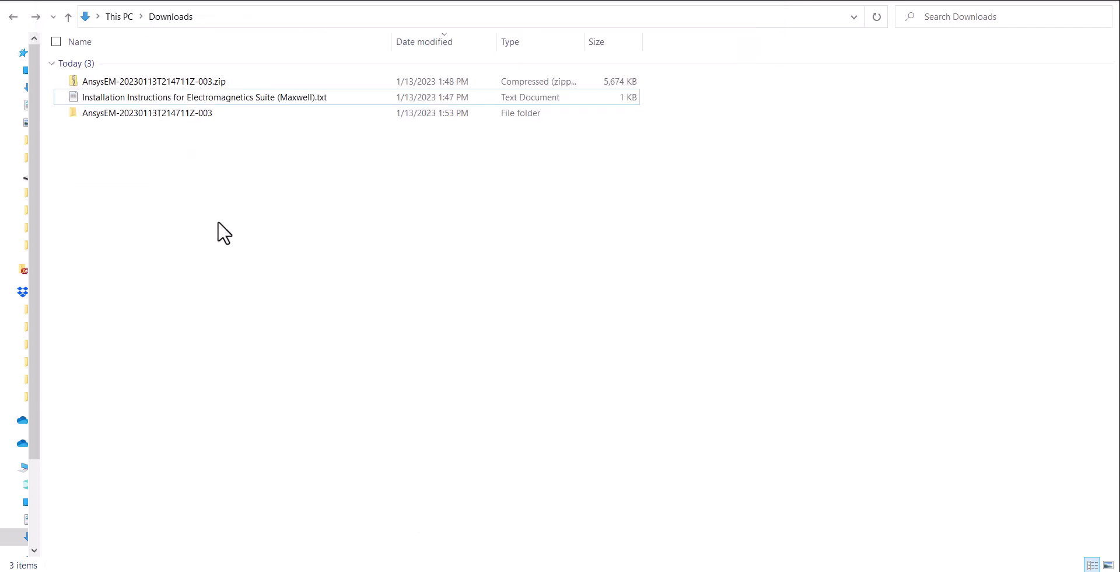
click(162, 101)
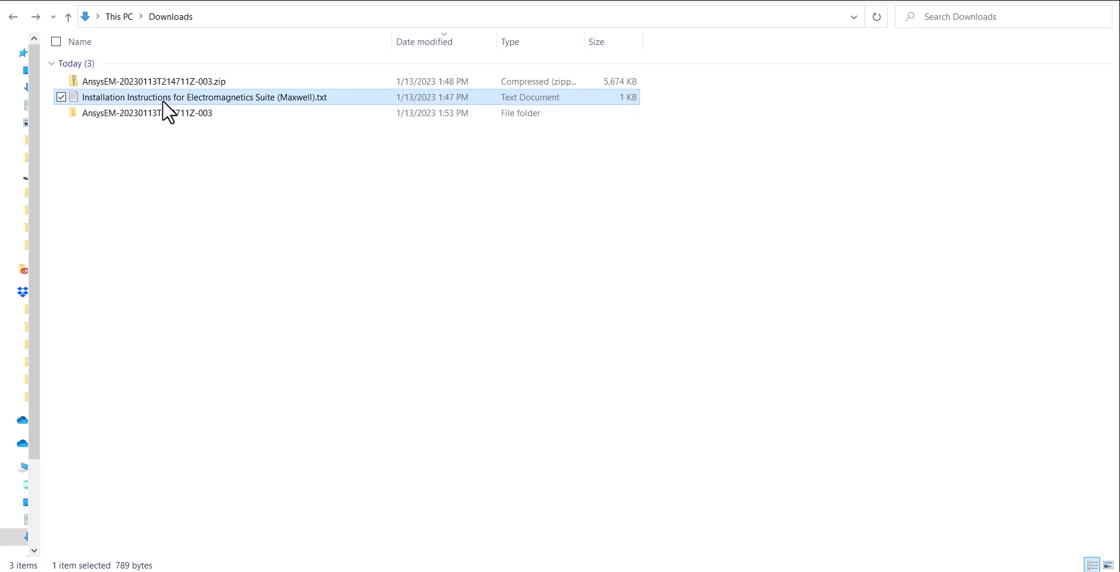
key(alt+Tab)
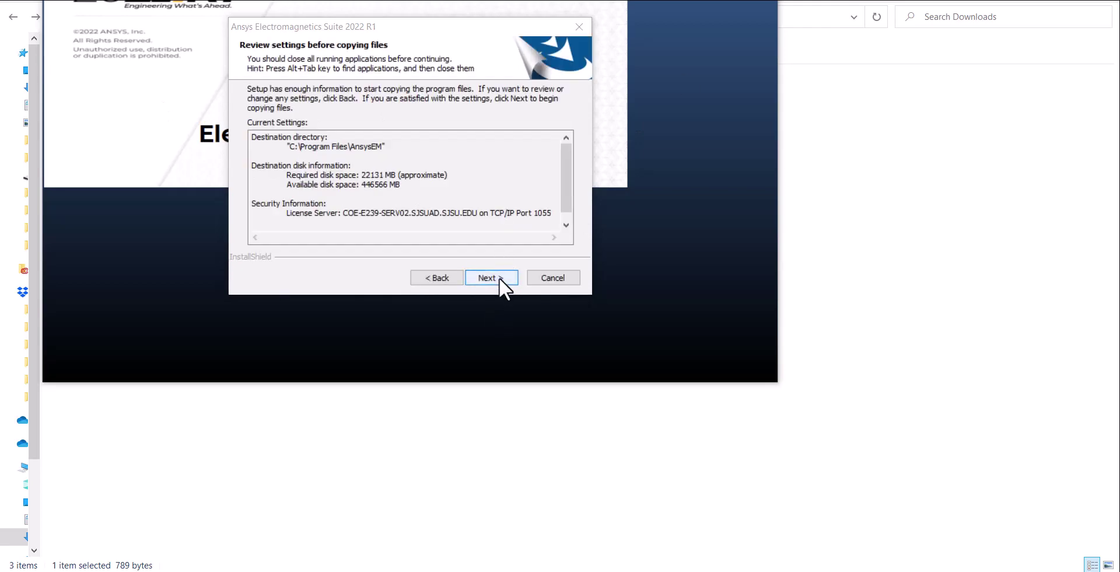
Start the install and dismiss the x86/x64 Visual C++ and .NET Framework prerequisite warnings
click(489, 278)
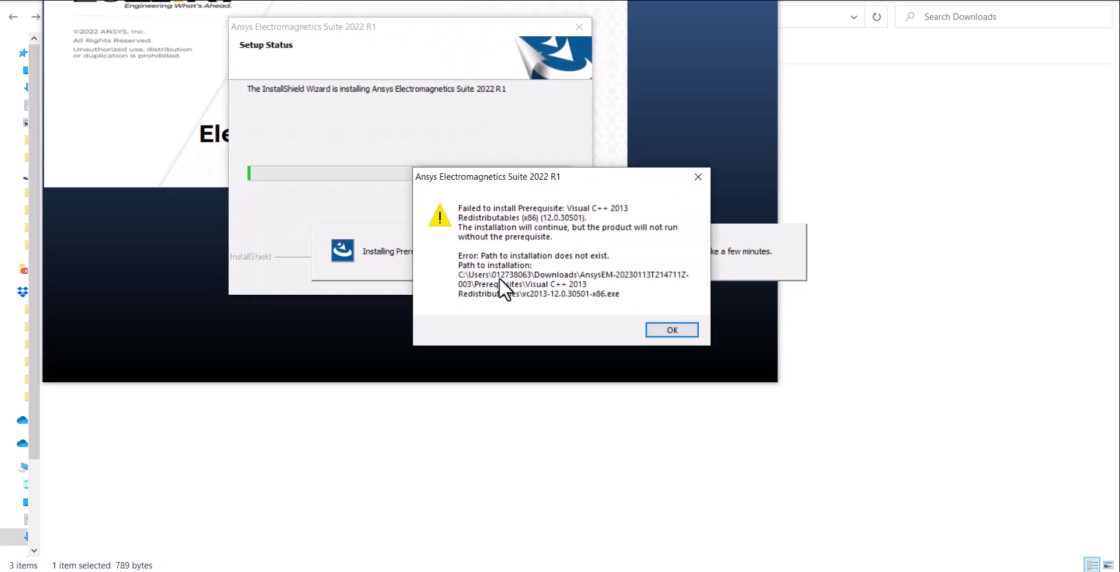
click(693, 327)
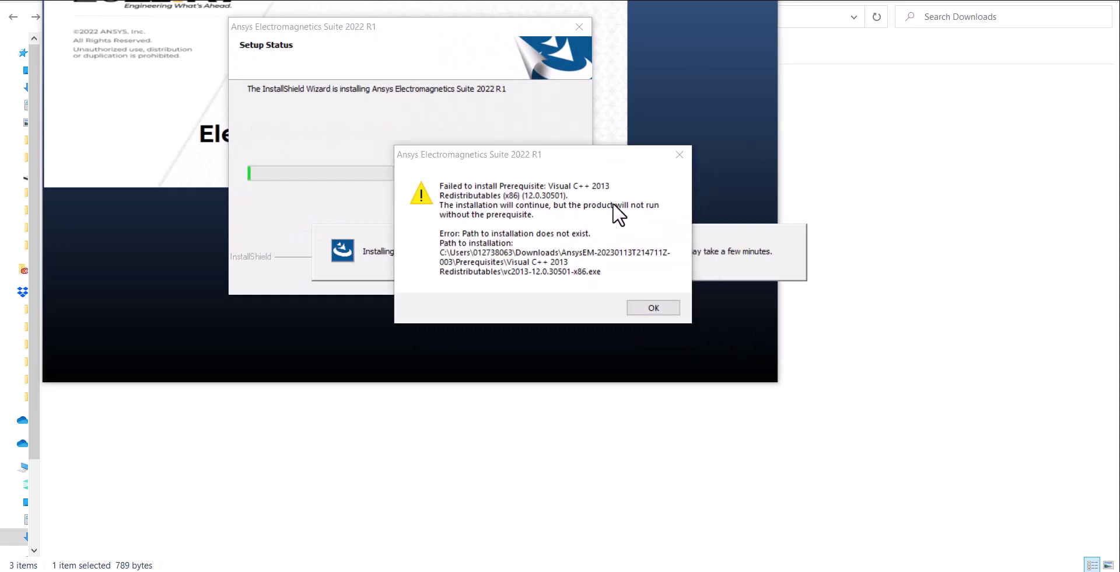
click(662, 309)
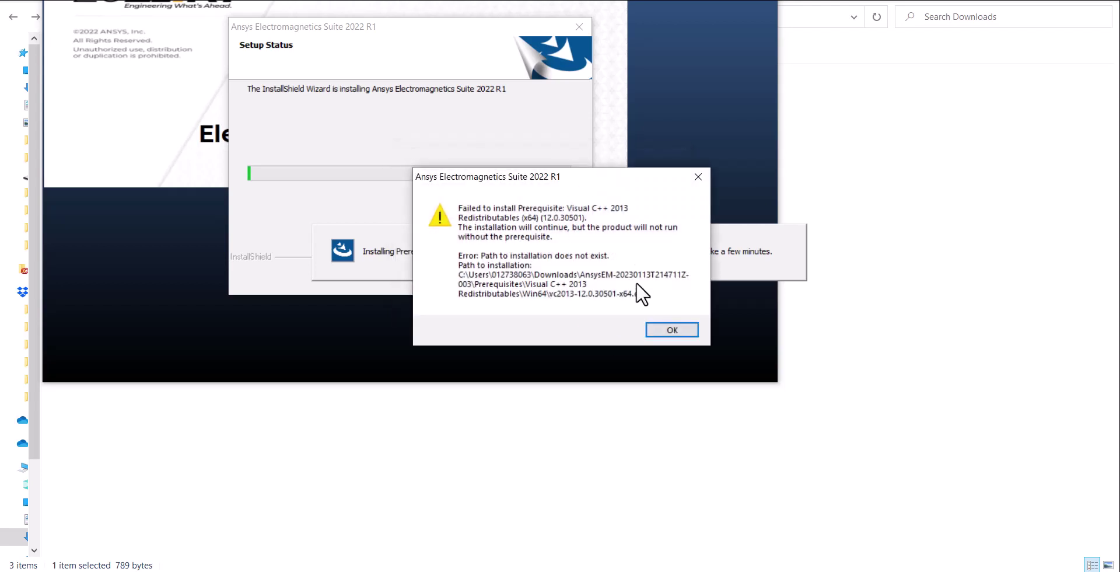
click(672, 328)
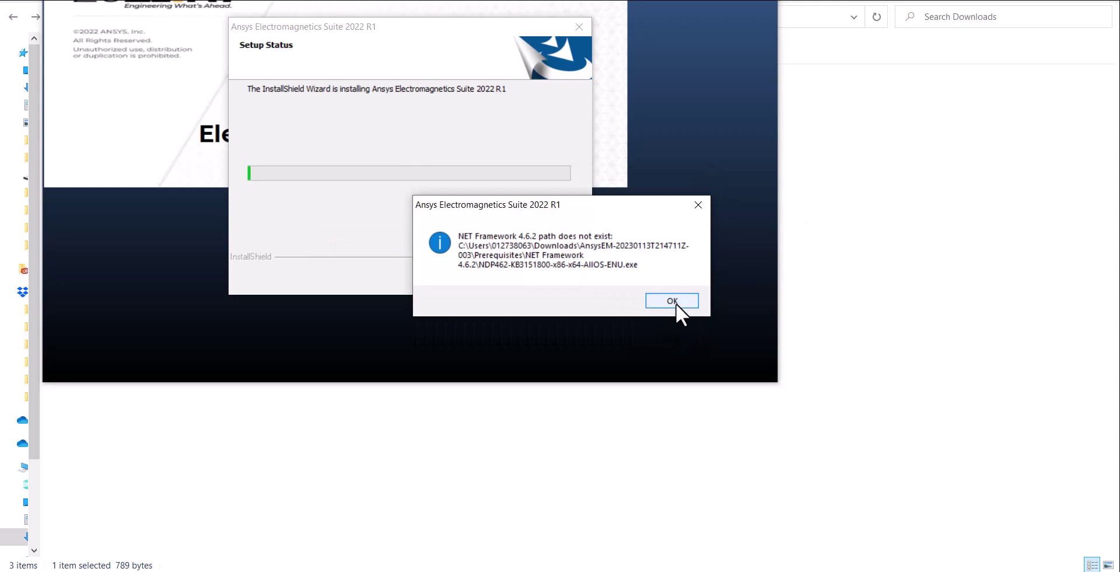
click(672, 301)
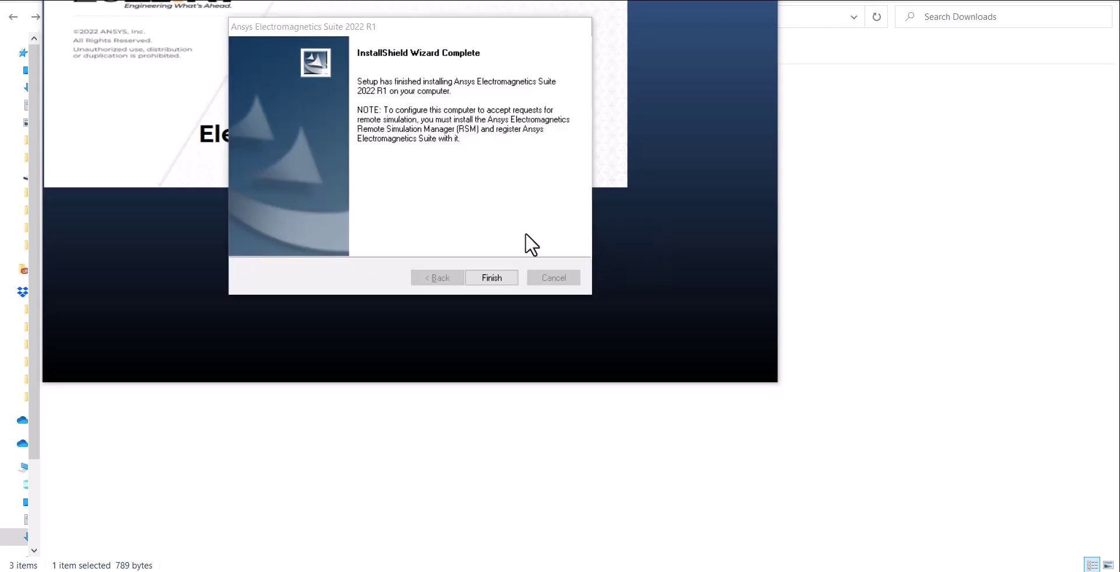
Finish the InstallShield wizard for Ansys Electromagnetics Suite 2022 R1
click(509, 278)
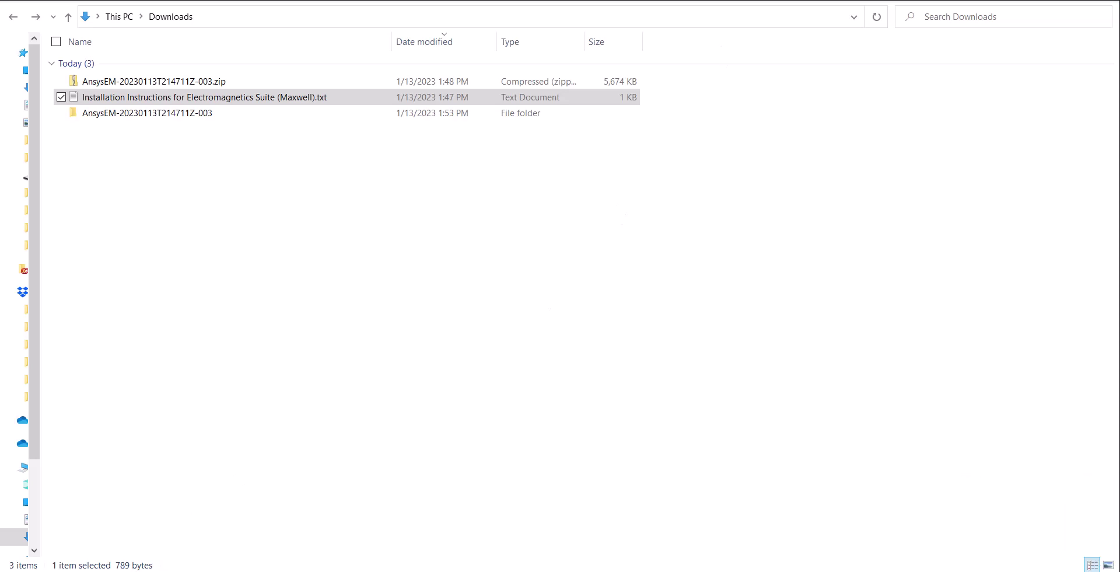
Search Windows for 'ans' and launch Ansys Electronics Desktop 2022 R1
click(194, 569)
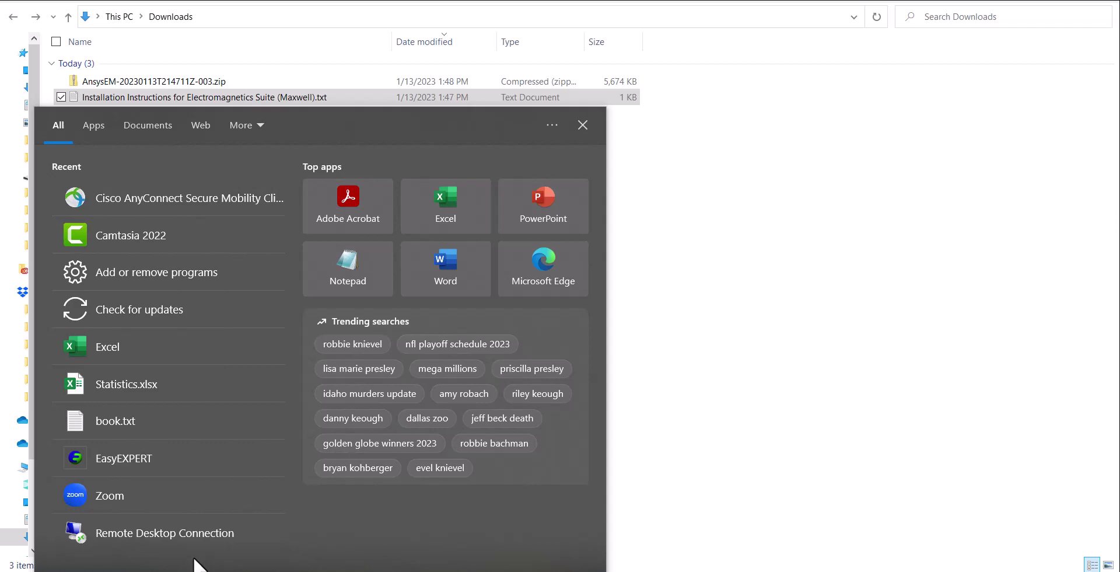
text(ans)
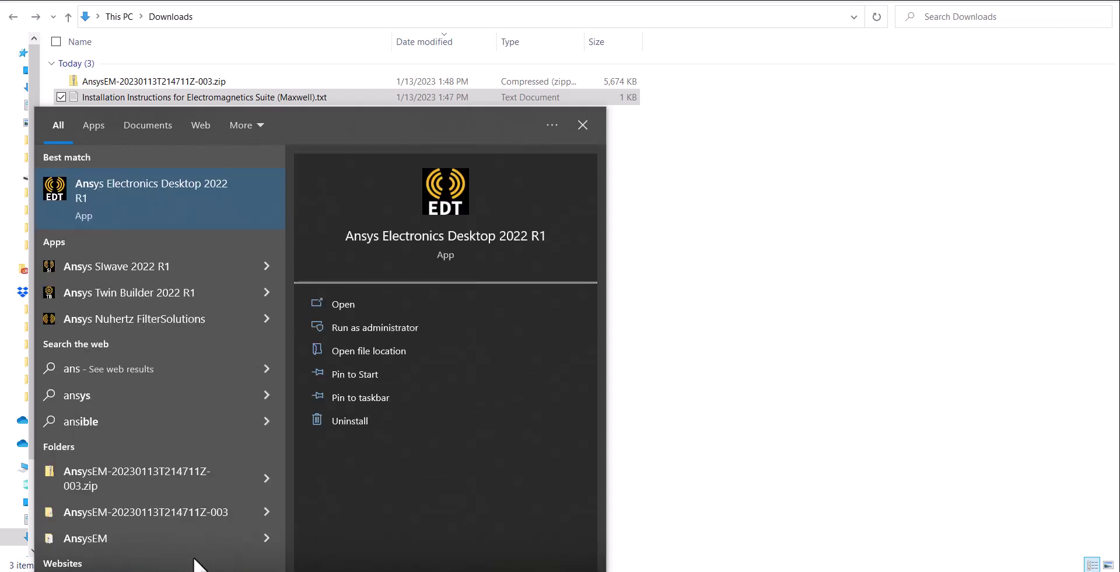
click(209, 195)
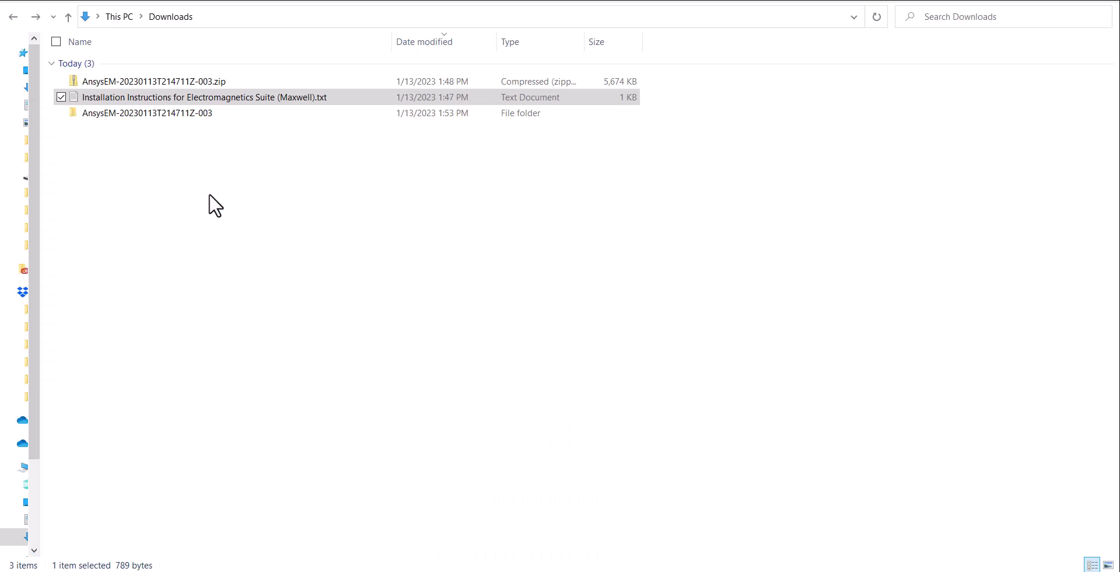